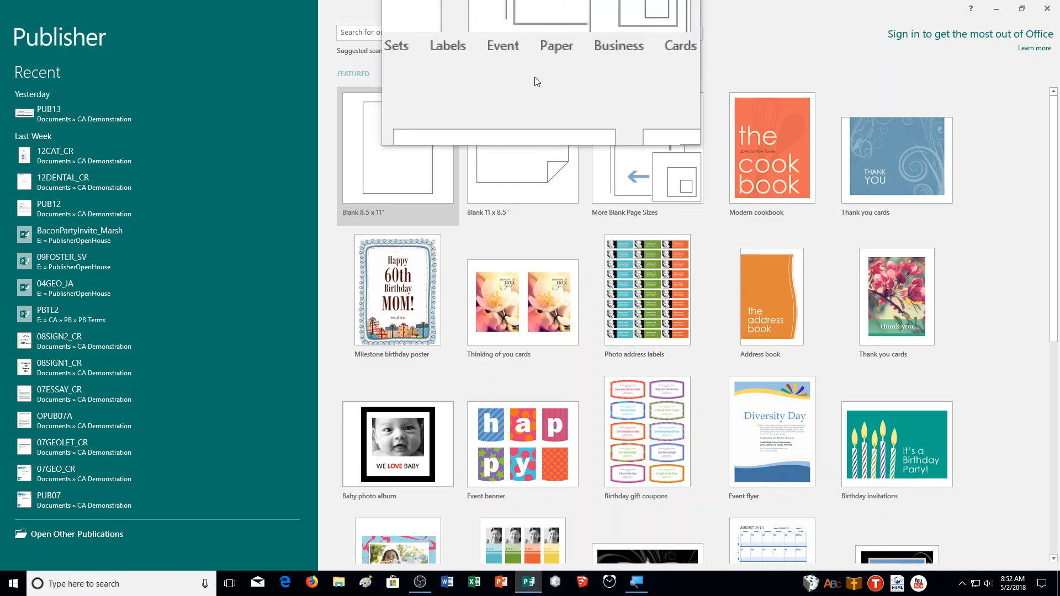
Create a blank 8.5 x 11" publication, open its header on the master page, and return to the normal page view
{"action": "left_click", "coordinate": [415, 167]}
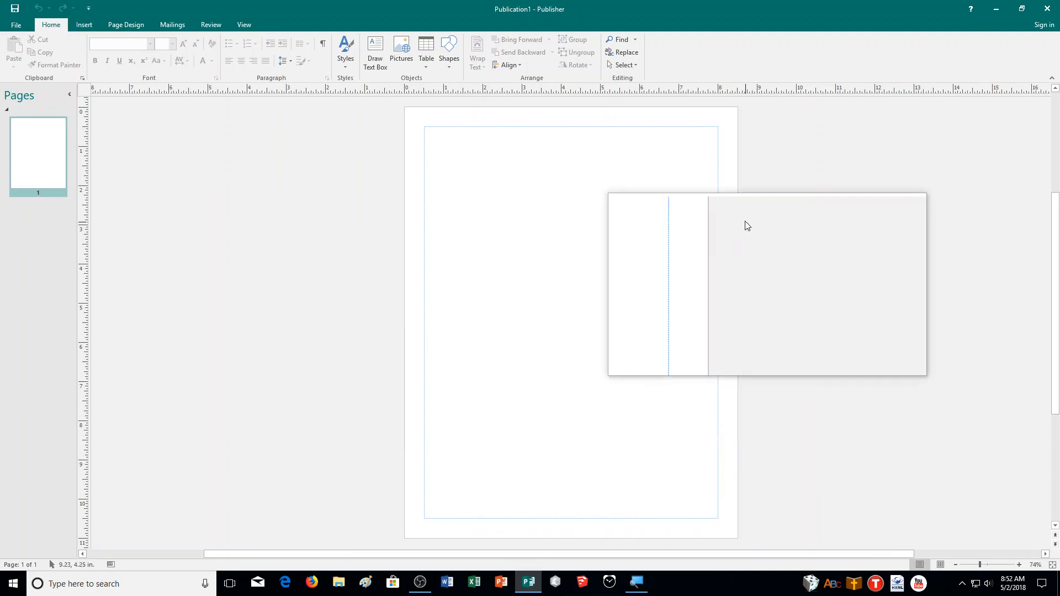
{"action": "left_click", "coordinate": [88, 24]}
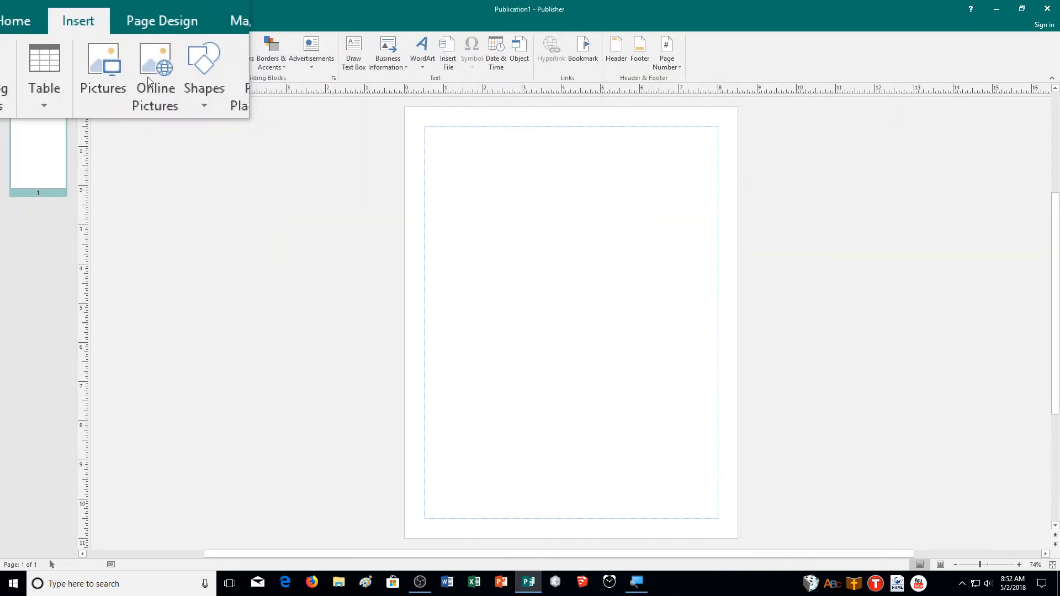
{"action": "left_click", "coordinate": [620, 49]}
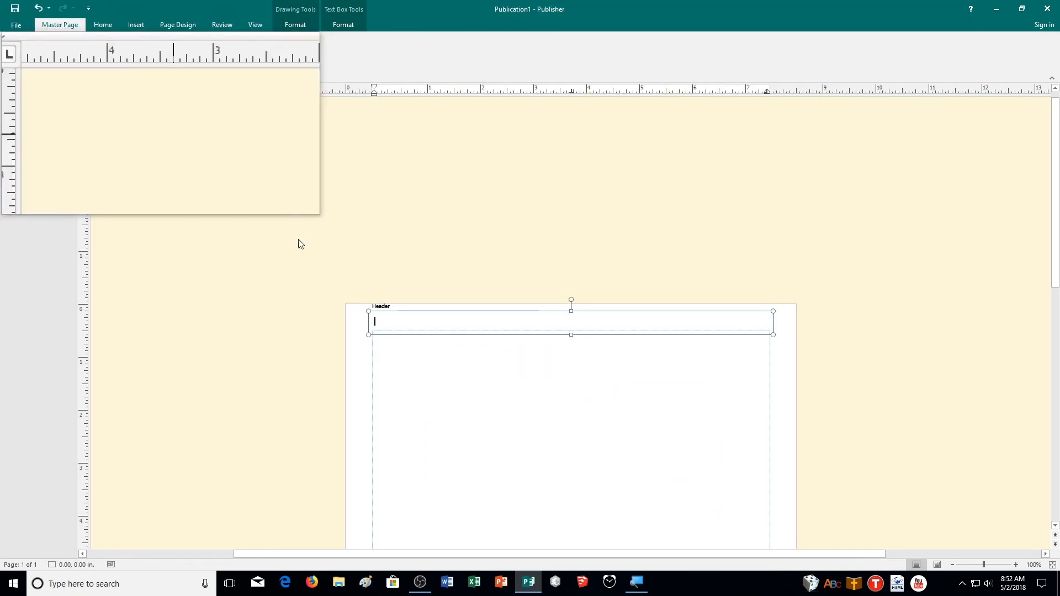
{"action": "scroll", "coordinate": [523, 397], "scroll_direction": "down", "scroll_amount": 3}
{"action": "scroll", "coordinate": [529, 394], "scroll_direction": "down", "scroll_amount": 1}
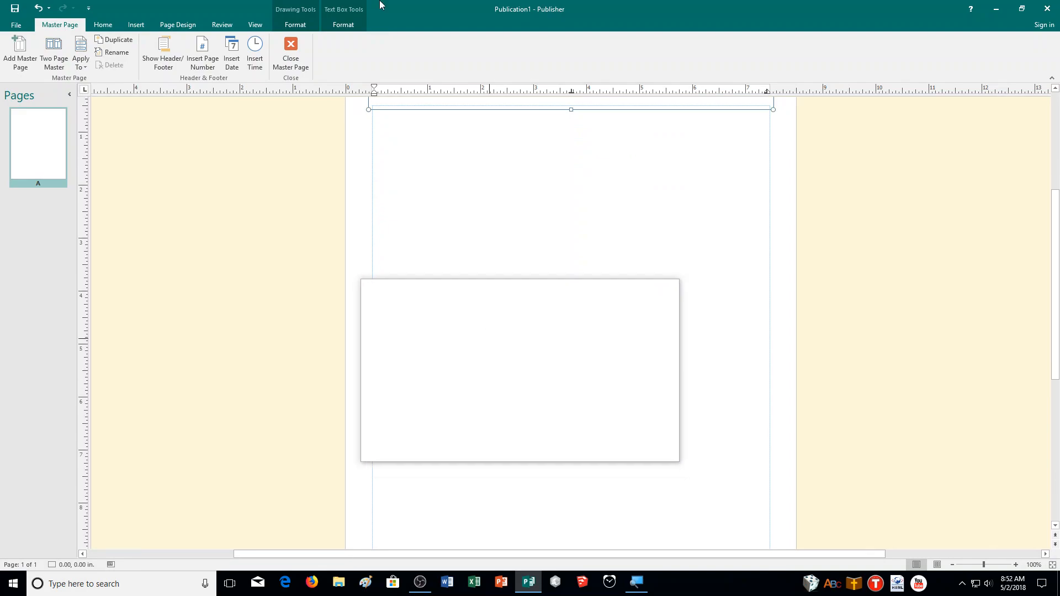
{"action": "left_click", "coordinate": [296, 59]}
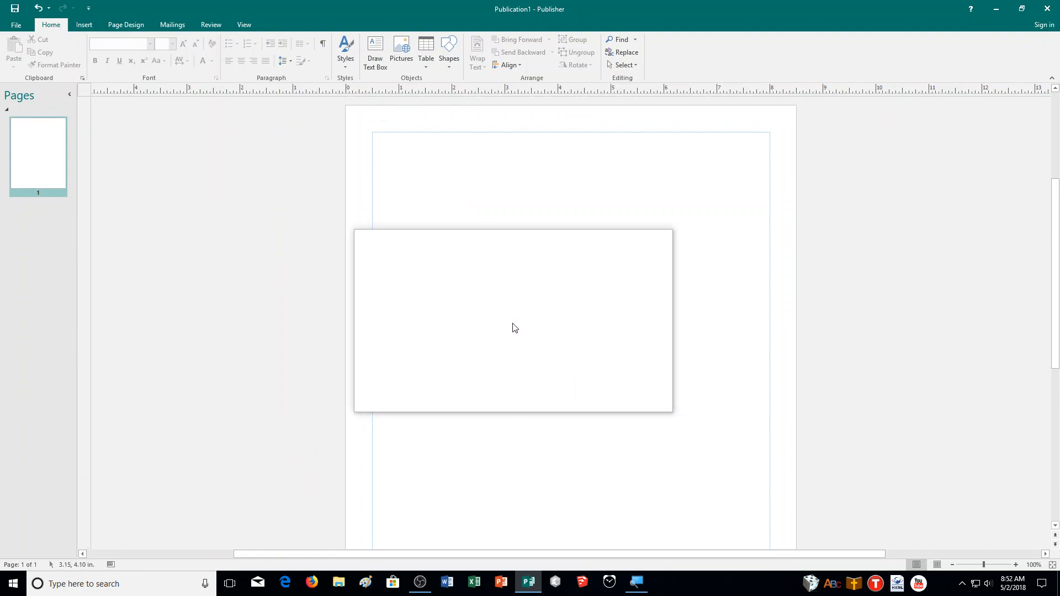
{"action": "scroll", "coordinate": [513, 324], "scroll_direction": "up", "scroll_amount": 1}
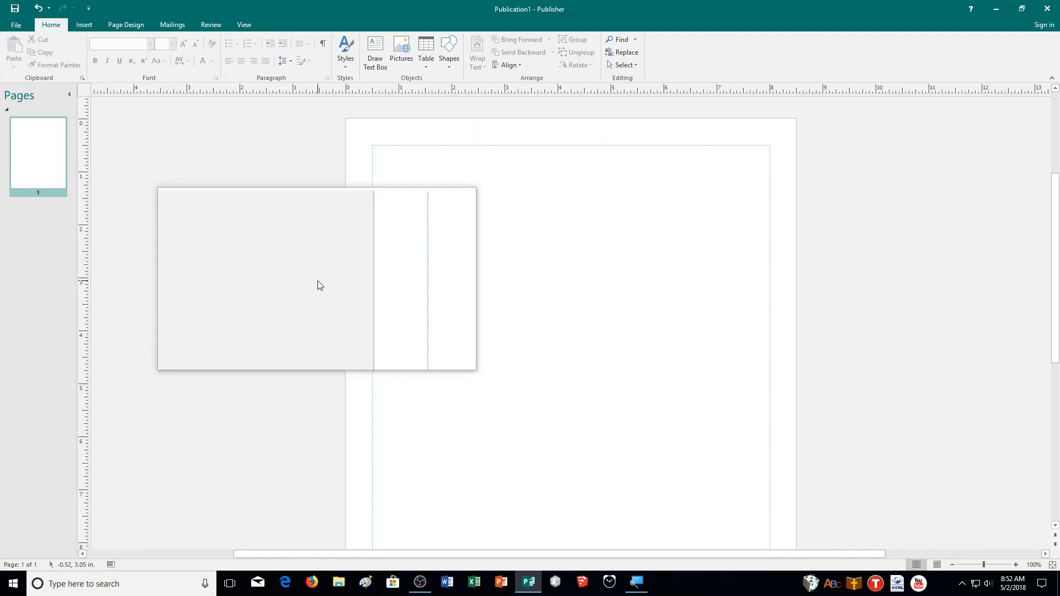
Open the master page view and add a single-page master with page ID B and description Master Page B
{"action": "key", "text": "ctrl+m"}
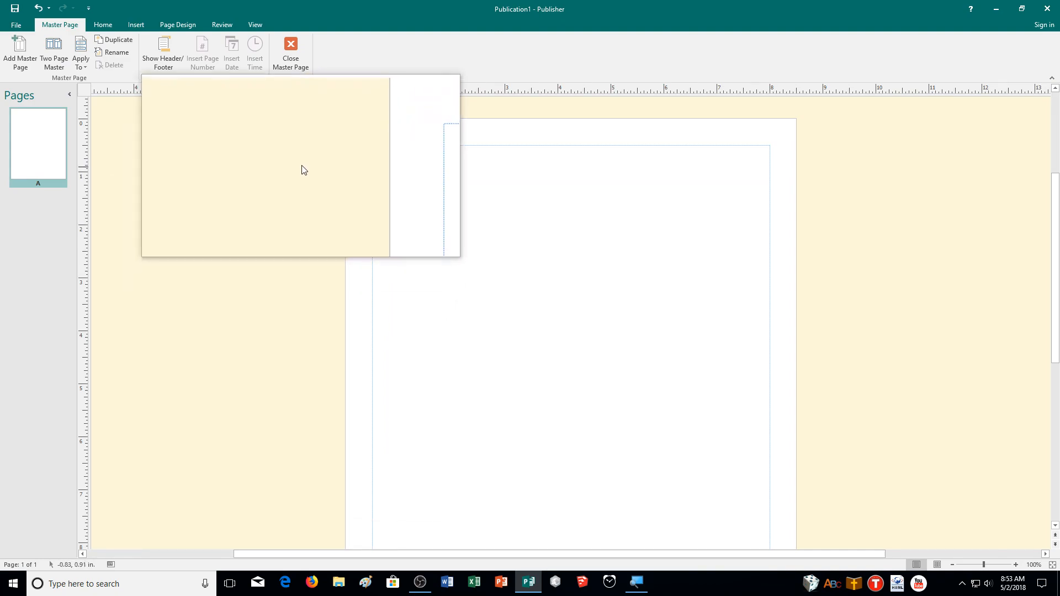
{"action": "left_click", "coordinate": [294, 65]}
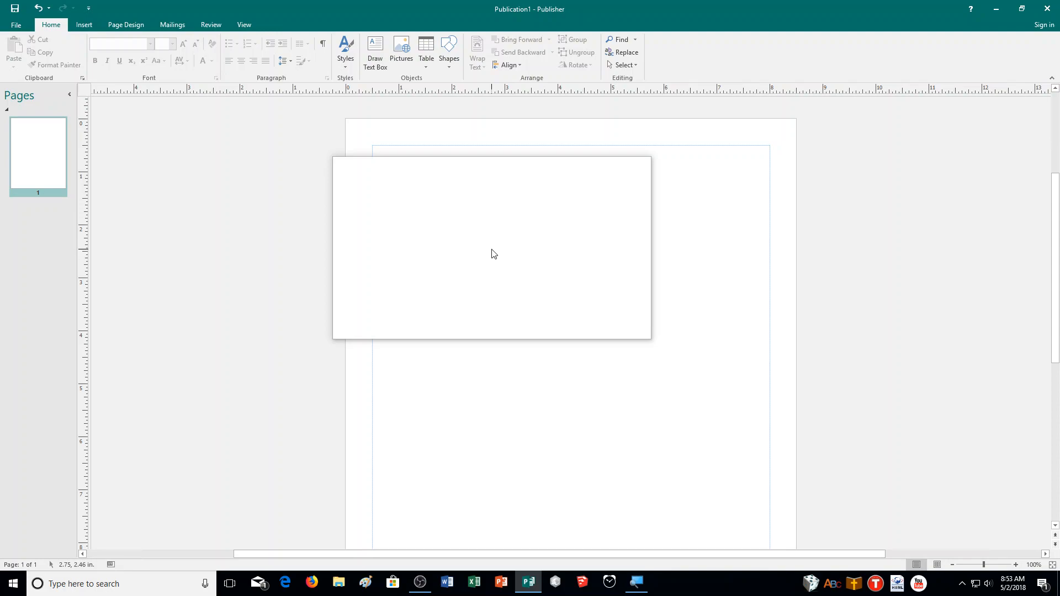
{"action": "key", "text": "ctrl+m"}
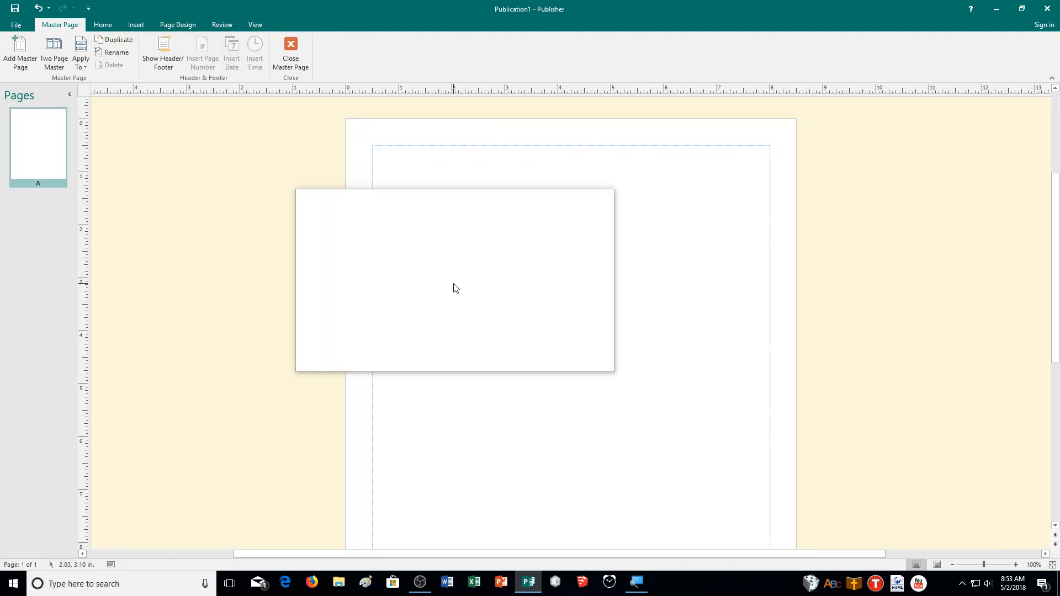
{"action": "left_click", "coordinate": [20, 55]}
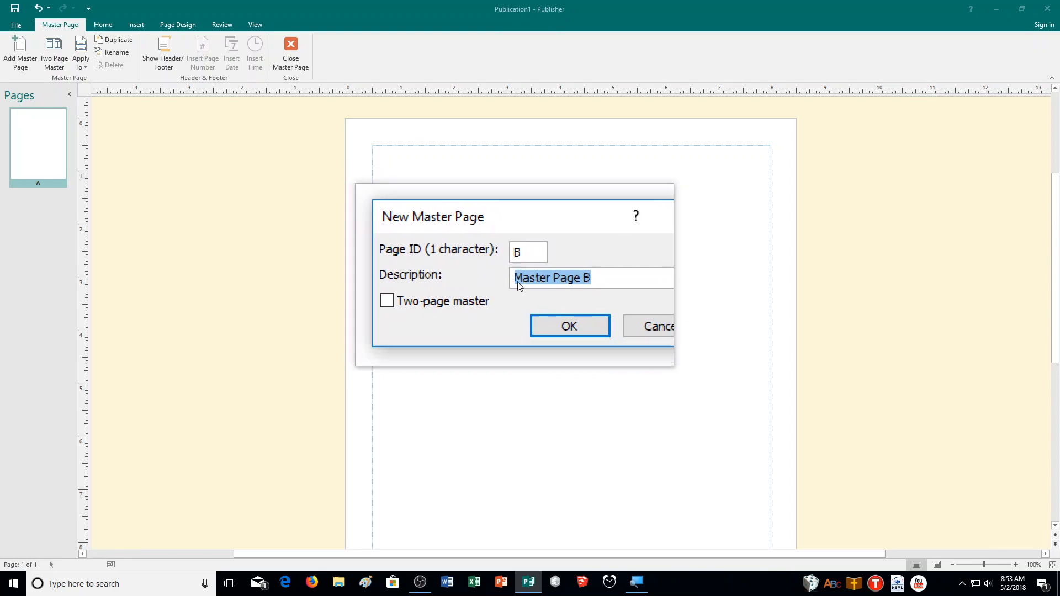
{"action": "left_click", "coordinate": [541, 307]}
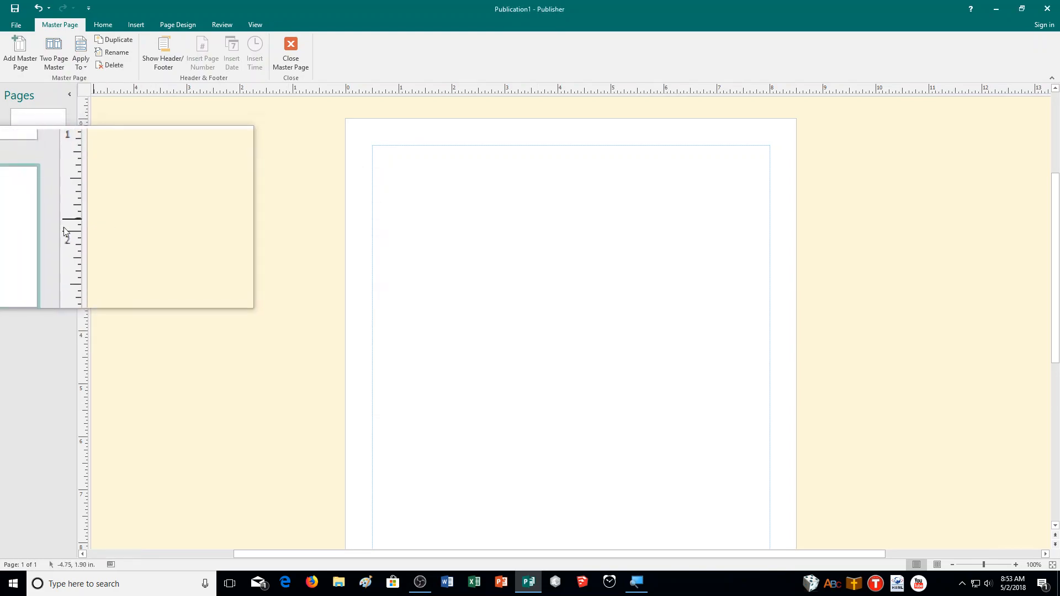
{"action": "left_click", "coordinate": [85, 63]}
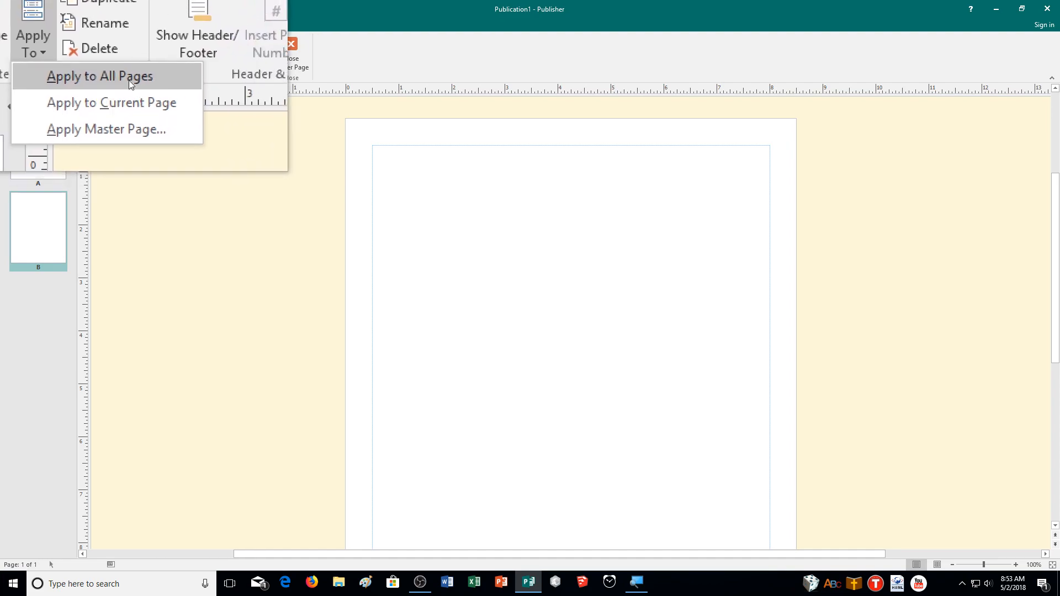
{"action": "left_click", "coordinate": [134, 111]}
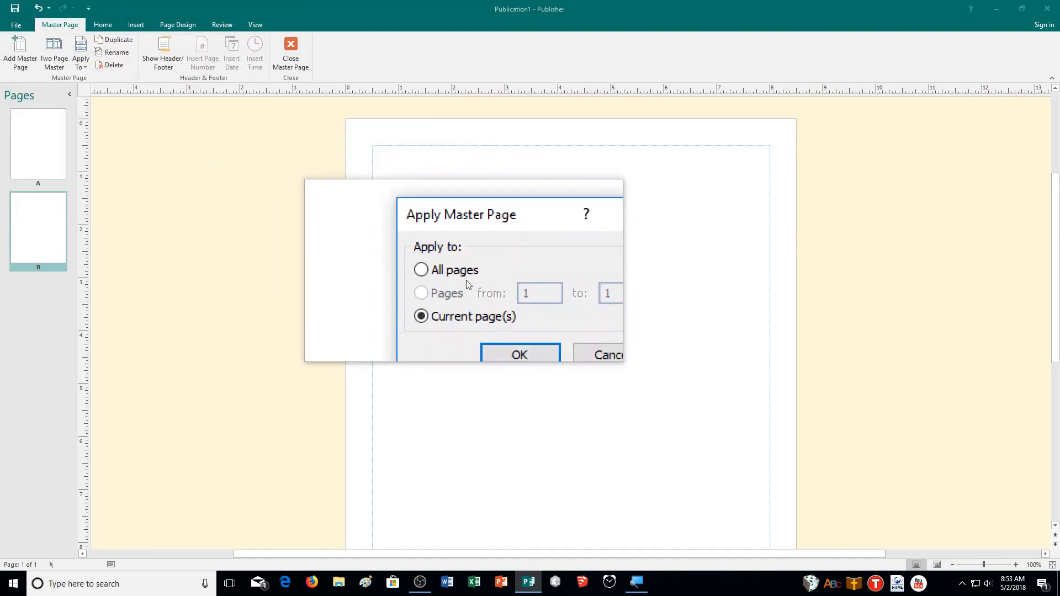
{"action": "left_click", "coordinate": [522, 317]}
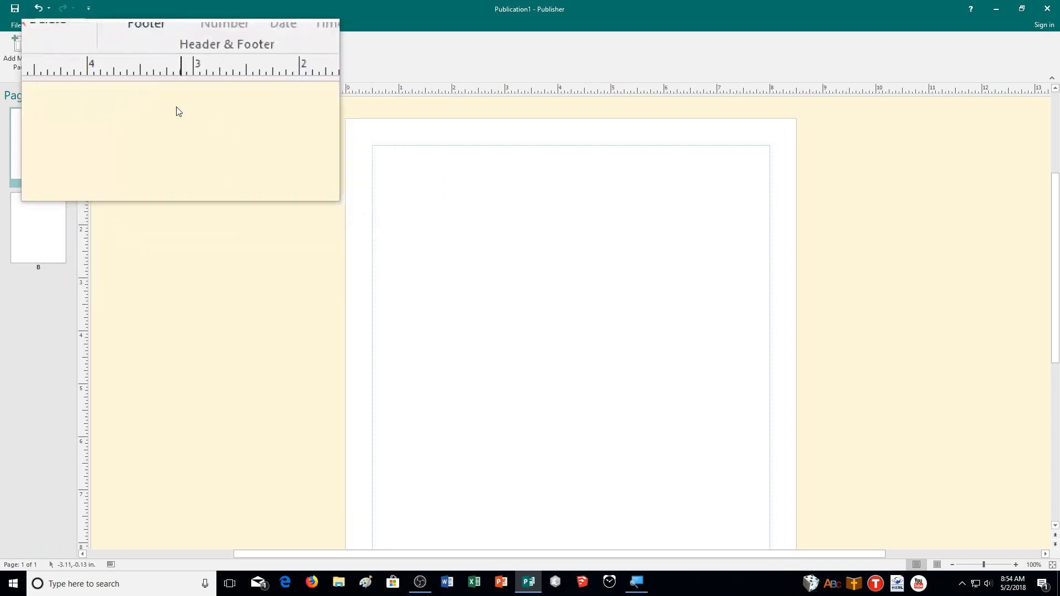
Draw a smiley face shape about 3.59 x 3.00 in near the upper part of Master Page A
{"action": "left_click", "coordinate": [134, 18]}
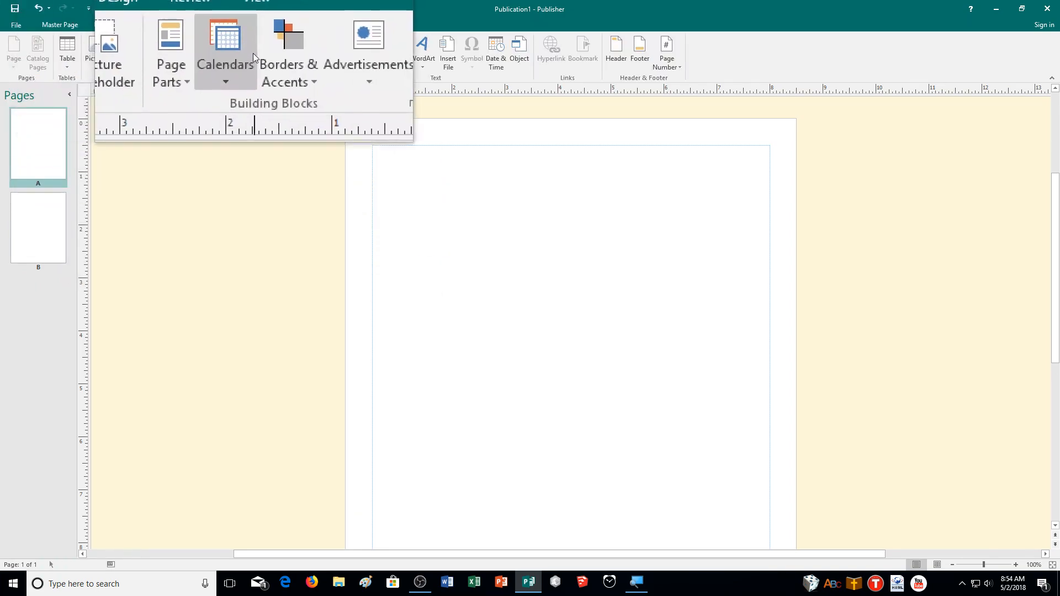
{"action": "left_click", "coordinate": [139, 69]}
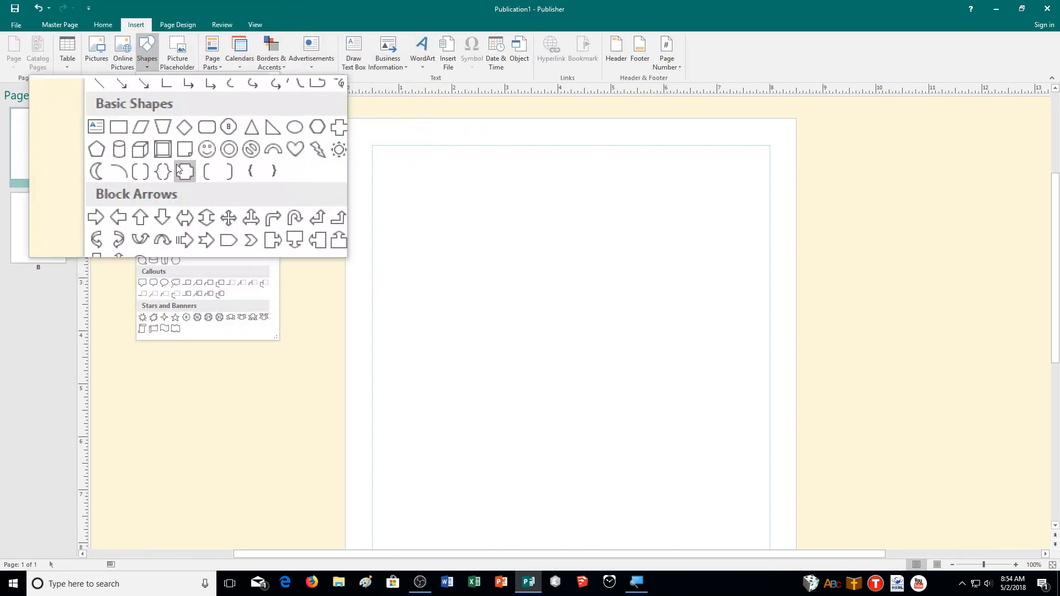
{"action": "left_click", "coordinate": [199, 163]}
{"action": "left_click_drag", "start_coordinate": [415, 157], "coordinate": [605, 315]}
Draw a text box about 4.8 x 4.1 in below the smiley face on Master Page A containing "Blah Blah Blah"
{"action": "scroll", "coordinate": [395, 308], "scroll_direction": "down", "scroll_amount": 4}
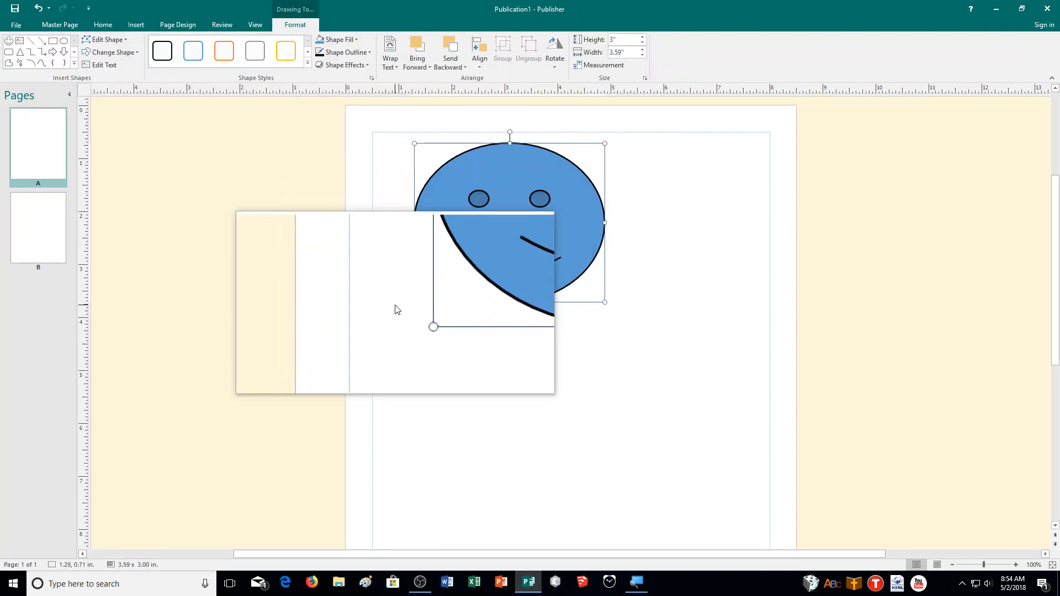
{"action": "scroll", "coordinate": [463, 397], "scroll_direction": "down", "scroll_amount": 1}
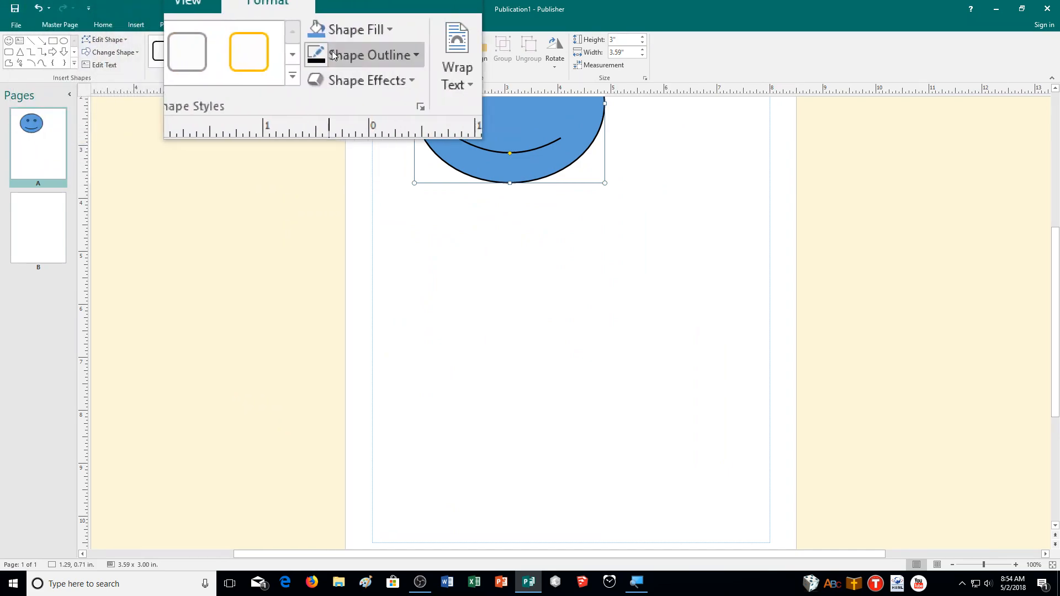
{"action": "left_click", "coordinate": [137, 26]}
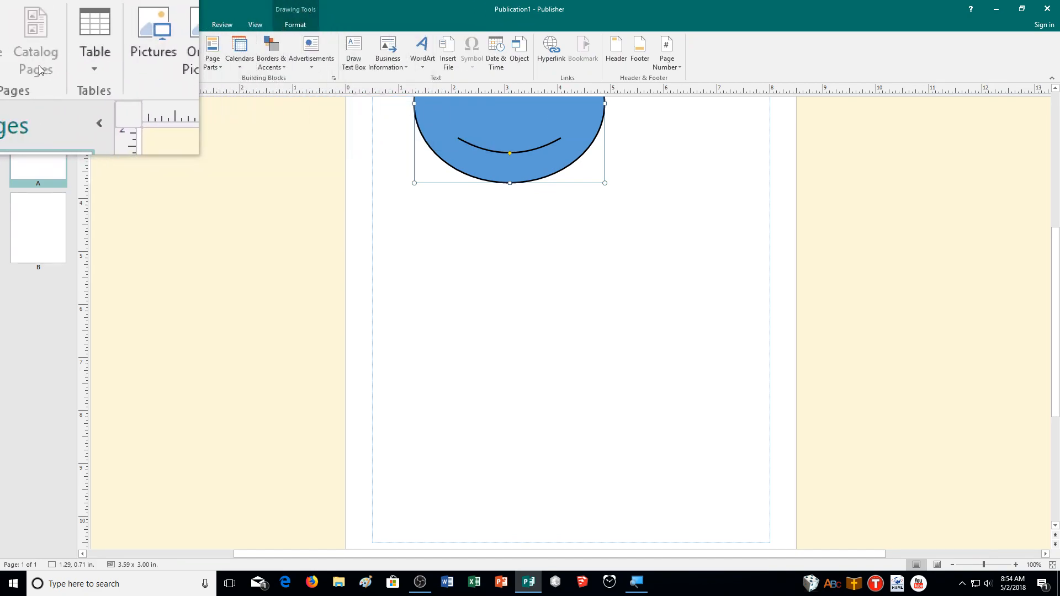
{"action": "left_click", "coordinate": [357, 66]}
{"action": "left_click_drag", "start_coordinate": [466, 290], "coordinate": [728, 514]}
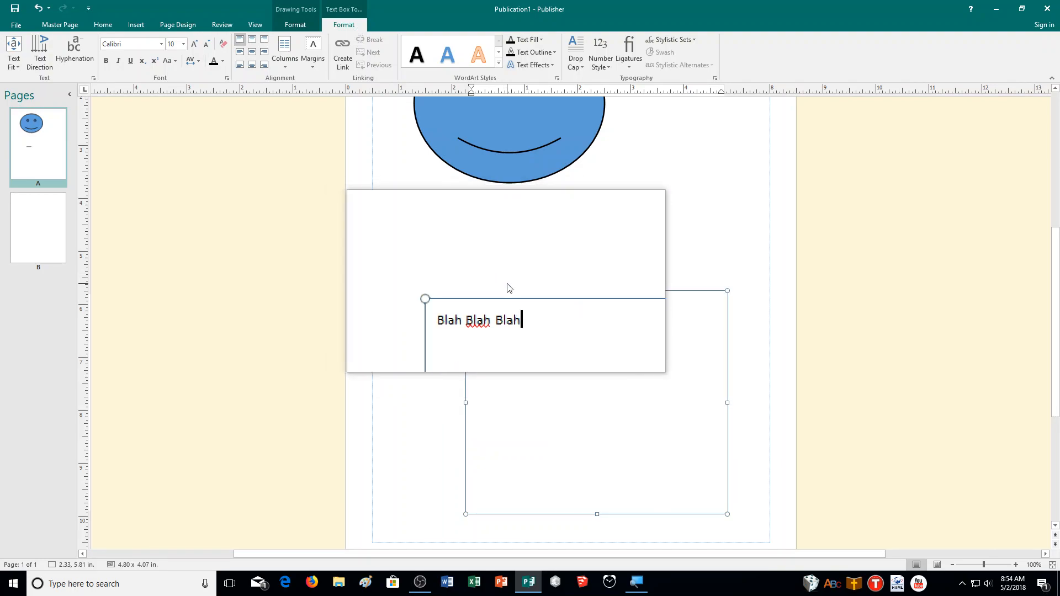
Leave the master page view and insert a new page after page 1 based on Master Page A
{"action": "key", "text": "ctrl+m"}
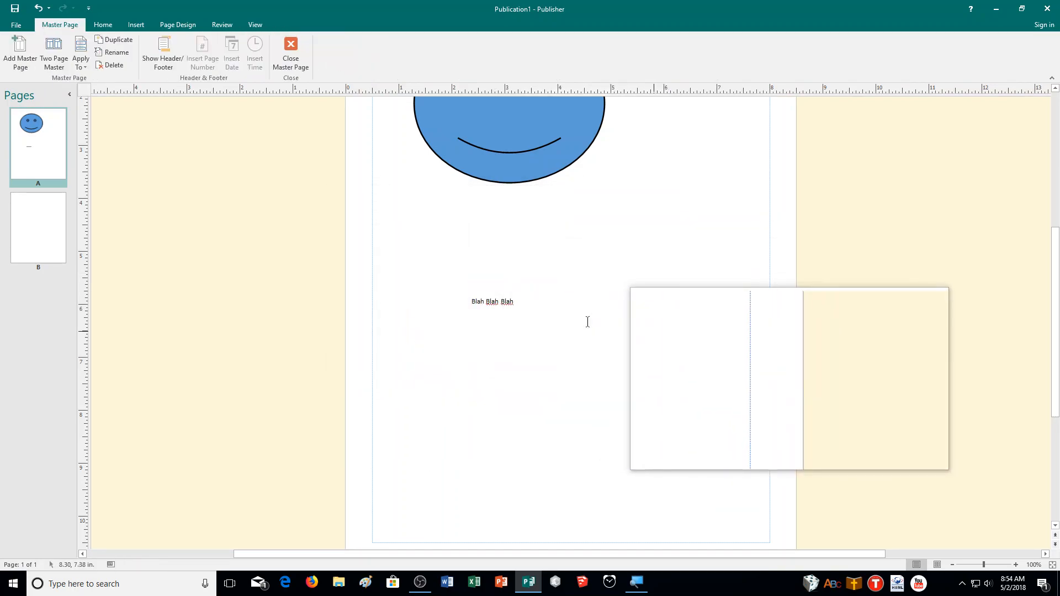
{"action": "left_click", "coordinate": [291, 56]}
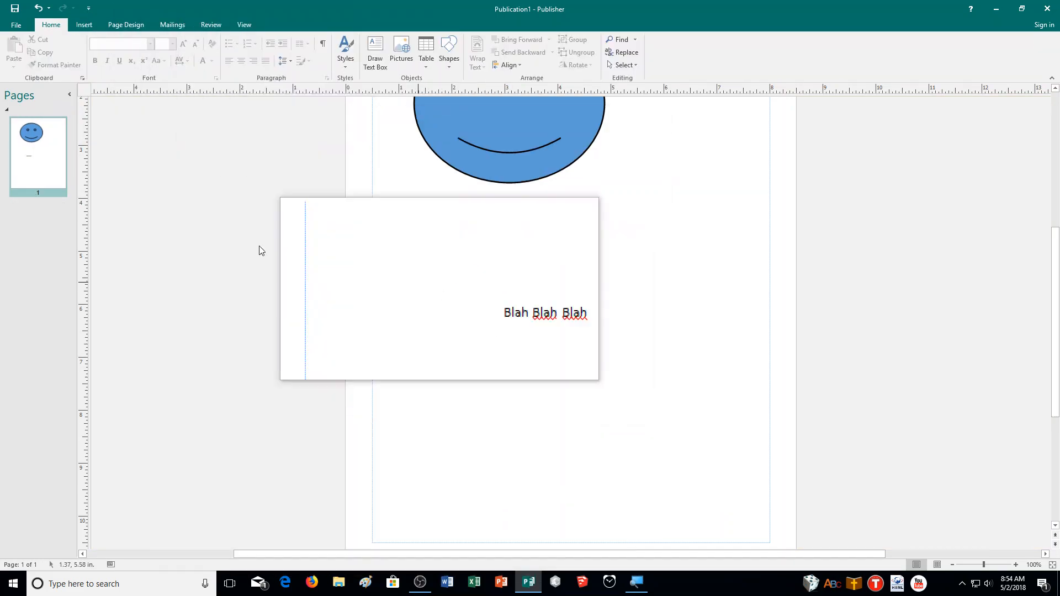
{"action": "right_click", "coordinate": [25, 155]}
{"action": "left_click", "coordinate": [83, 168]}
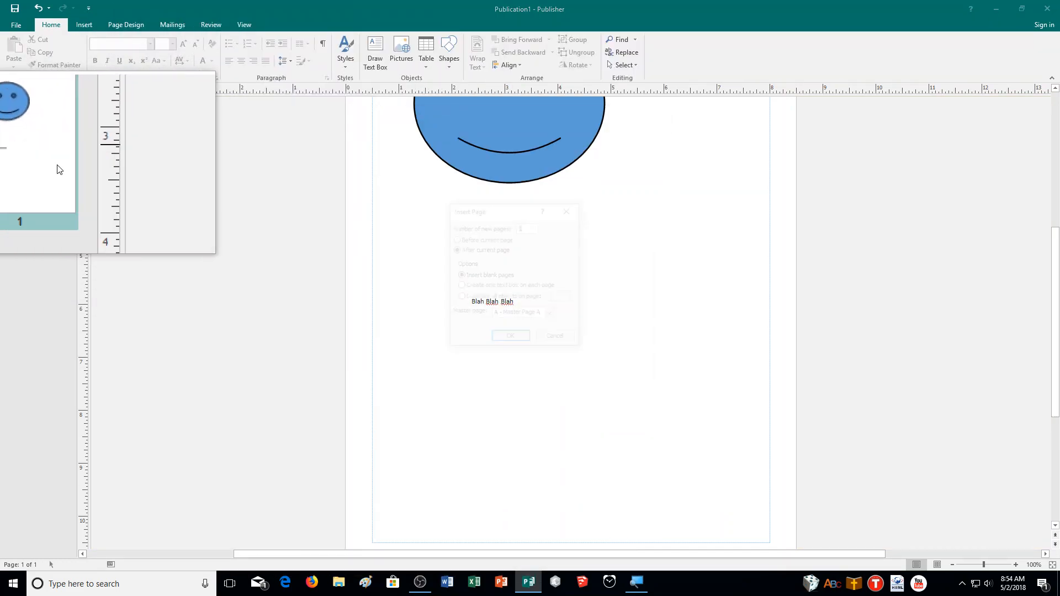
{"action": "left_click", "coordinate": [511, 338]}
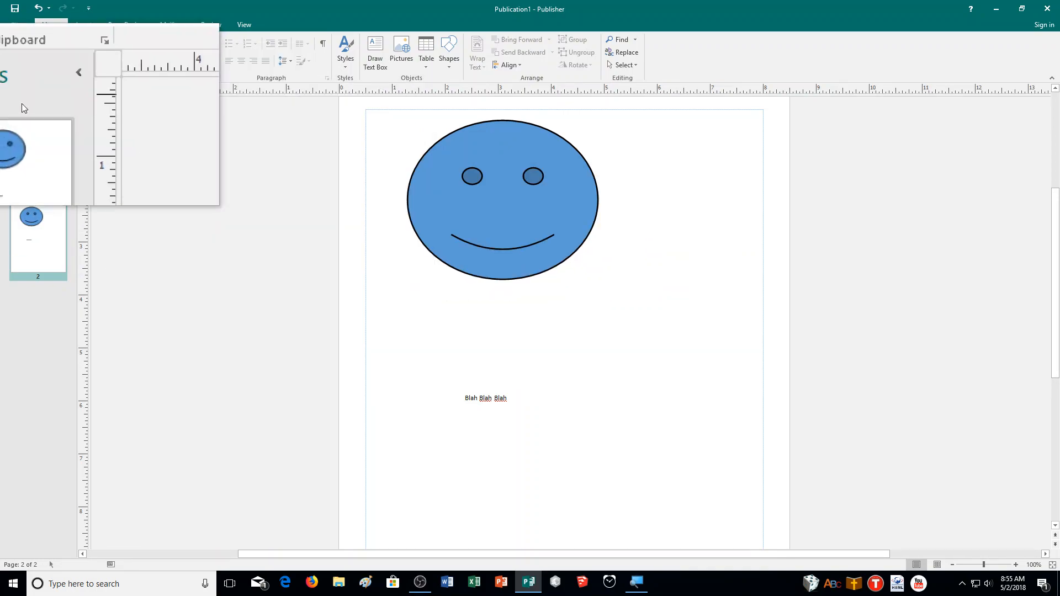
Open the recent publication PUB13 from the CA Demonstration folder
{"action": "left_click", "coordinate": [16, 24]}
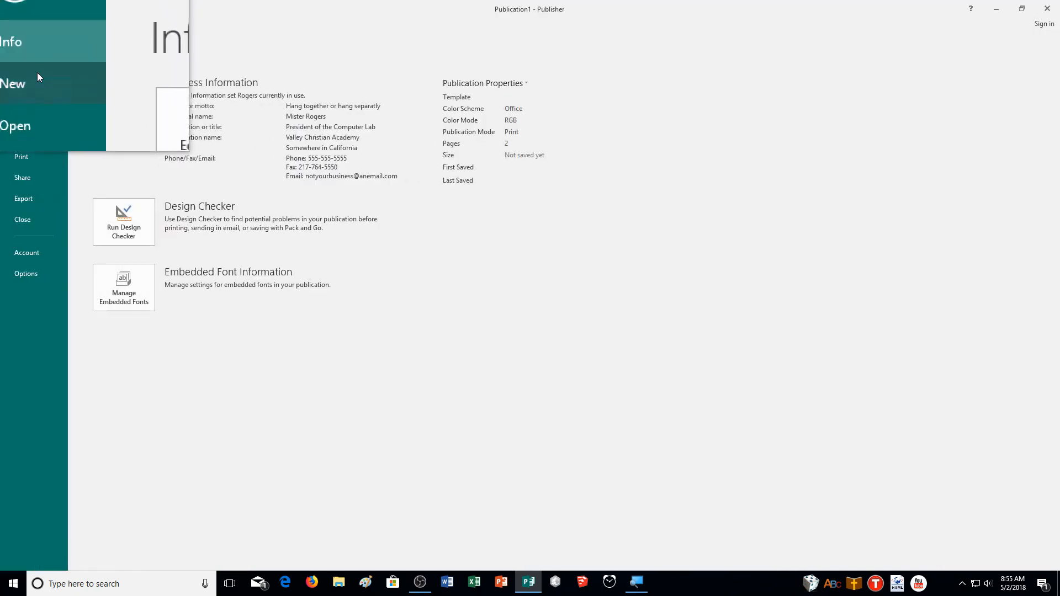
{"action": "left_click", "coordinate": [28, 101]}
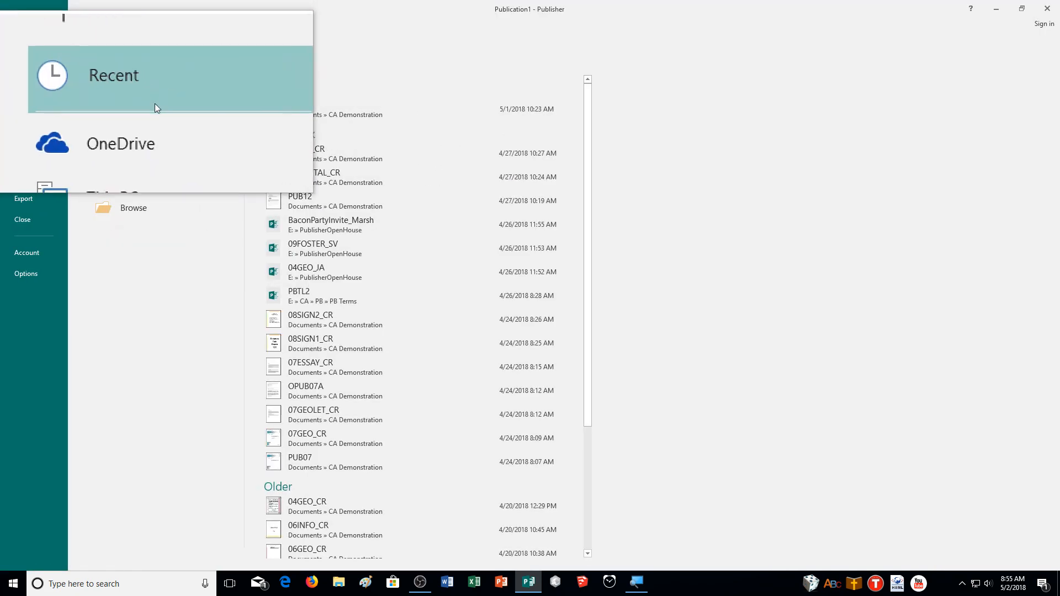
{"action": "left_click", "coordinate": [309, 110]}
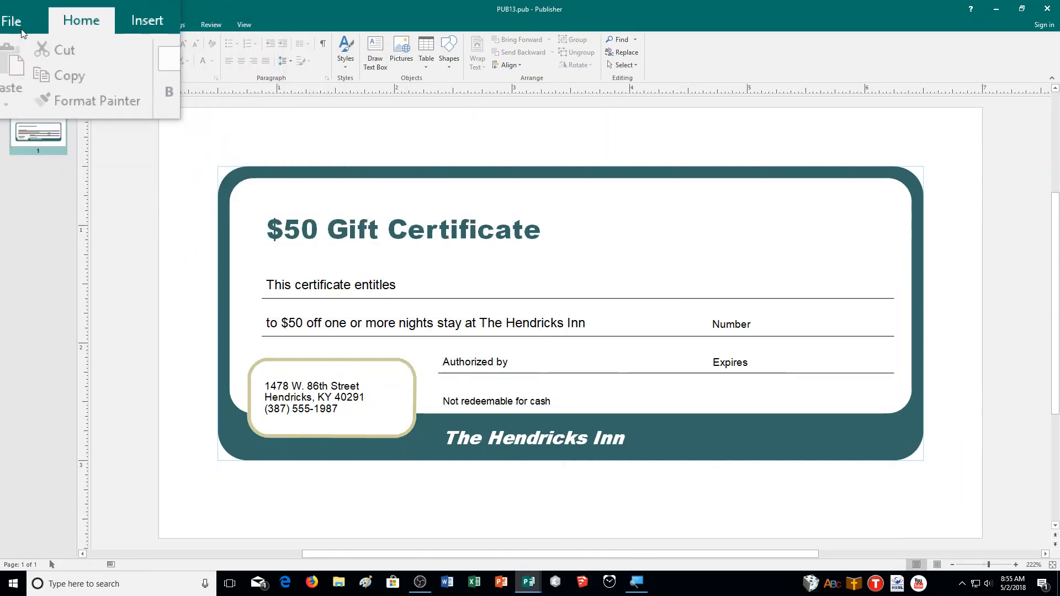
Save a copy of the publication as 13GIFT_CR in the CA Demonstration folder
{"action": "left_click", "coordinate": [12, 10]}
{"action": "left_click", "coordinate": [28, 138]}
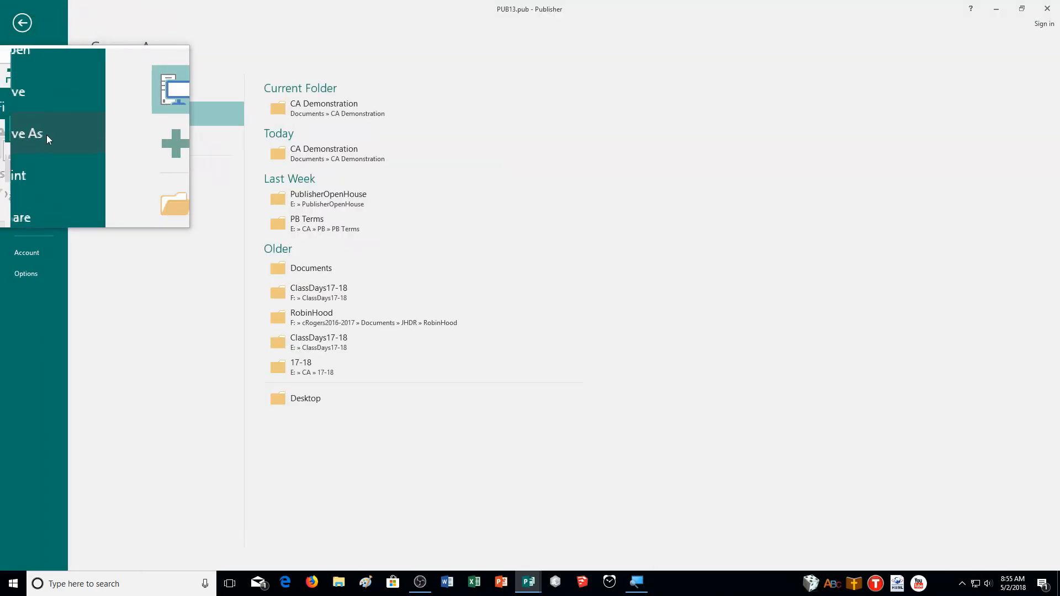
{"action": "left_click", "coordinate": [310, 114]}
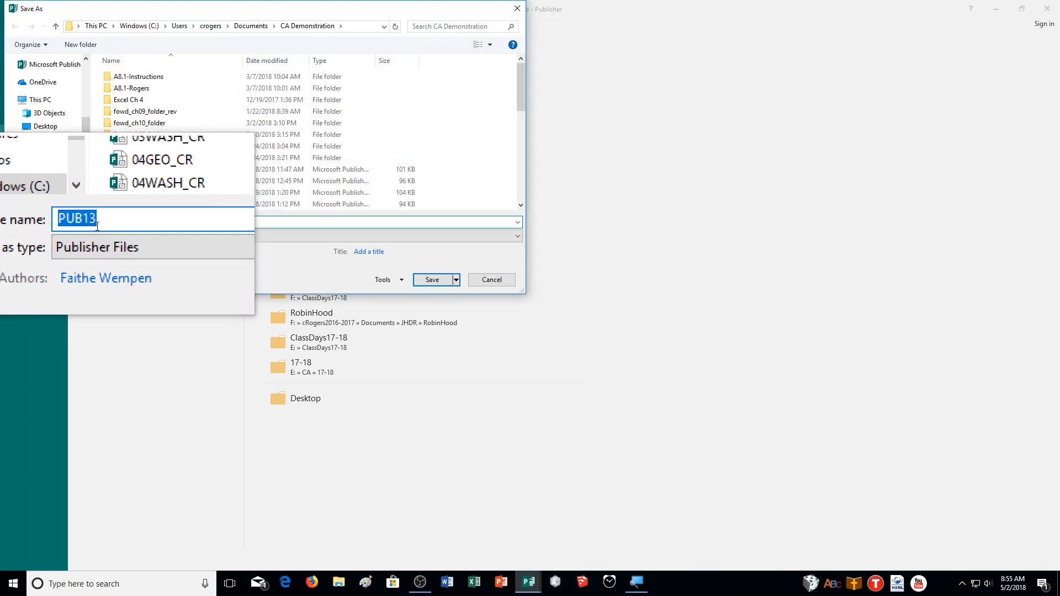
{"action": "type", "text": "13GIFT_CR"}
{"action": "key", "text": "Return"}
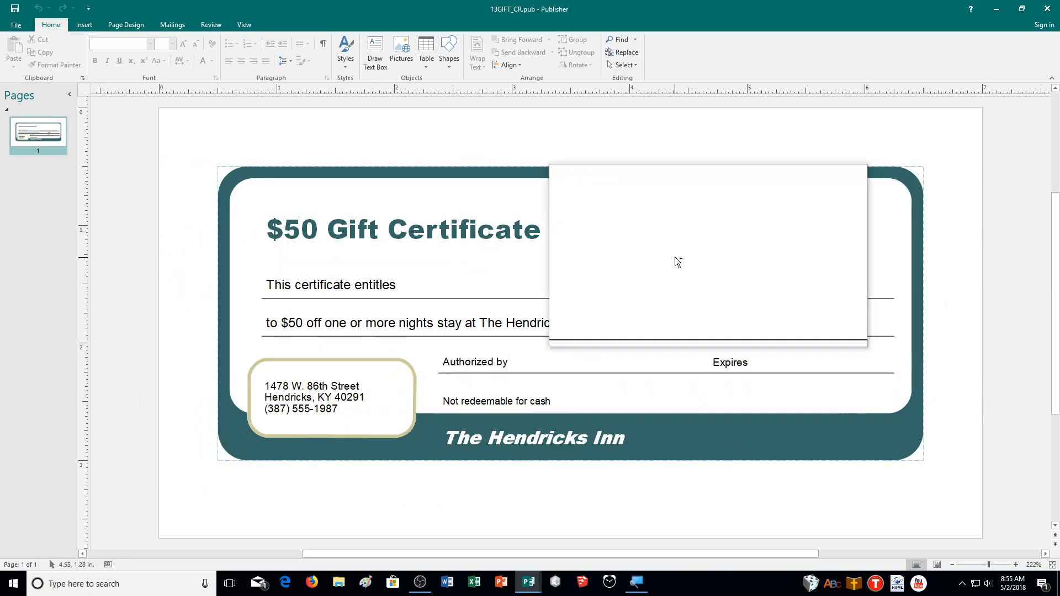
Cut all the gift certificate objects from page 1 and paste them onto Master Page A
{"action": "key", "text": "ctrl+a"}
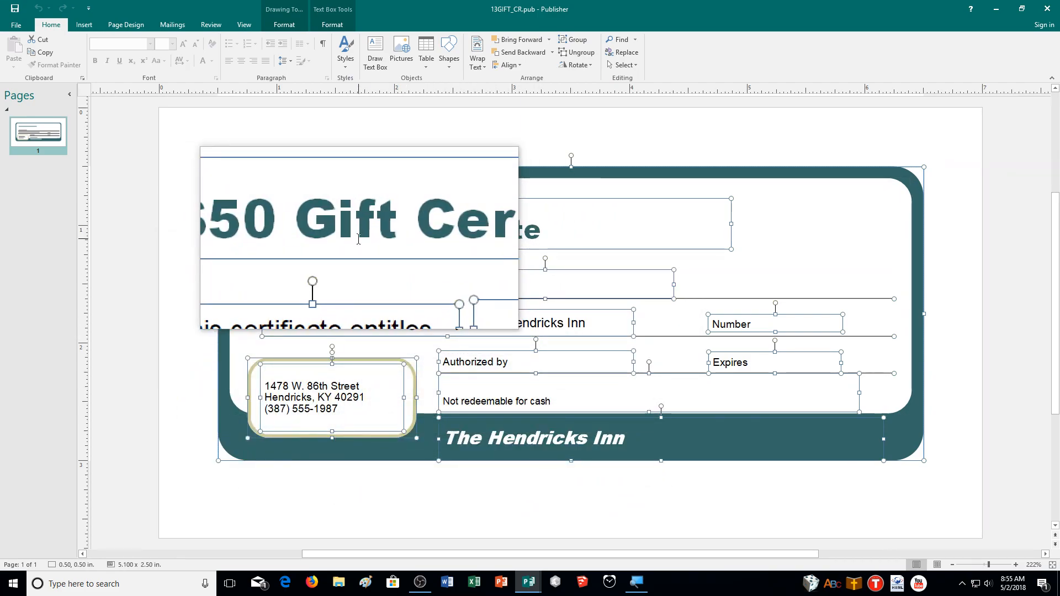
{"action": "key", "text": "Delete"}
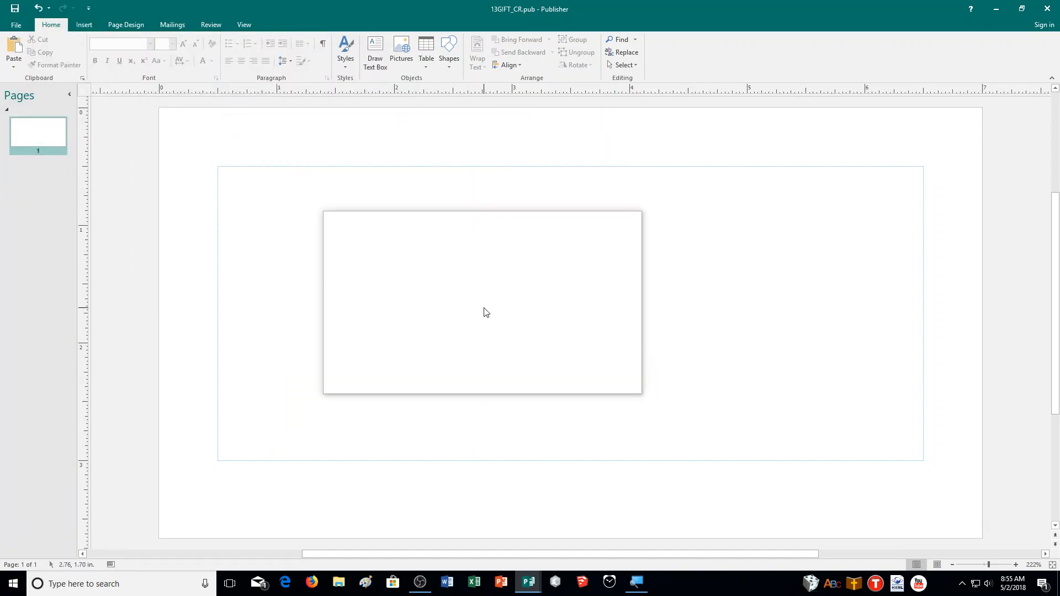
{"action": "key", "text": "ctrl+m"}
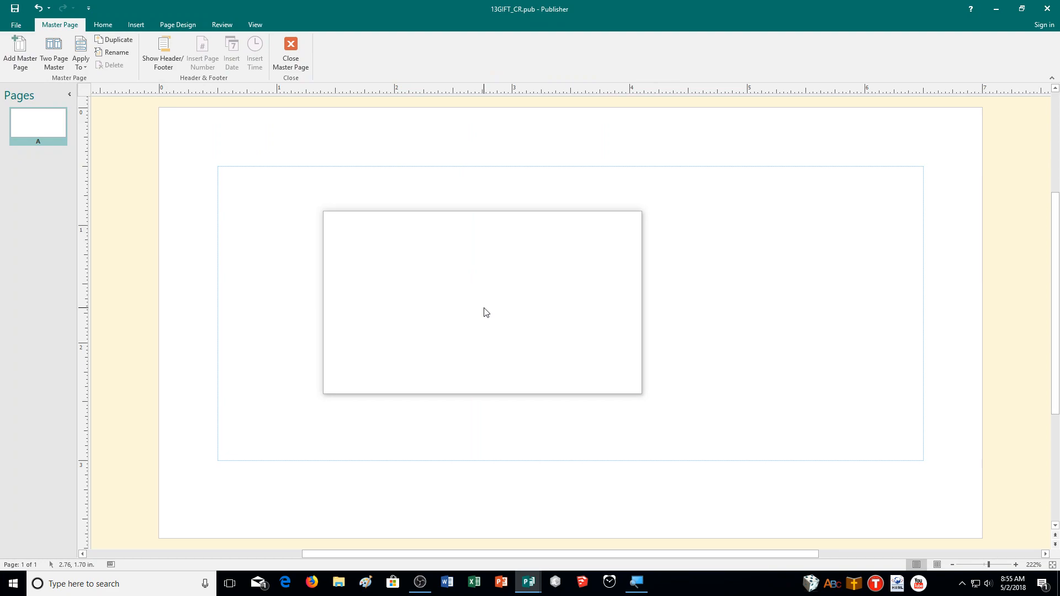
{"action": "key", "text": "ctrl+v"}
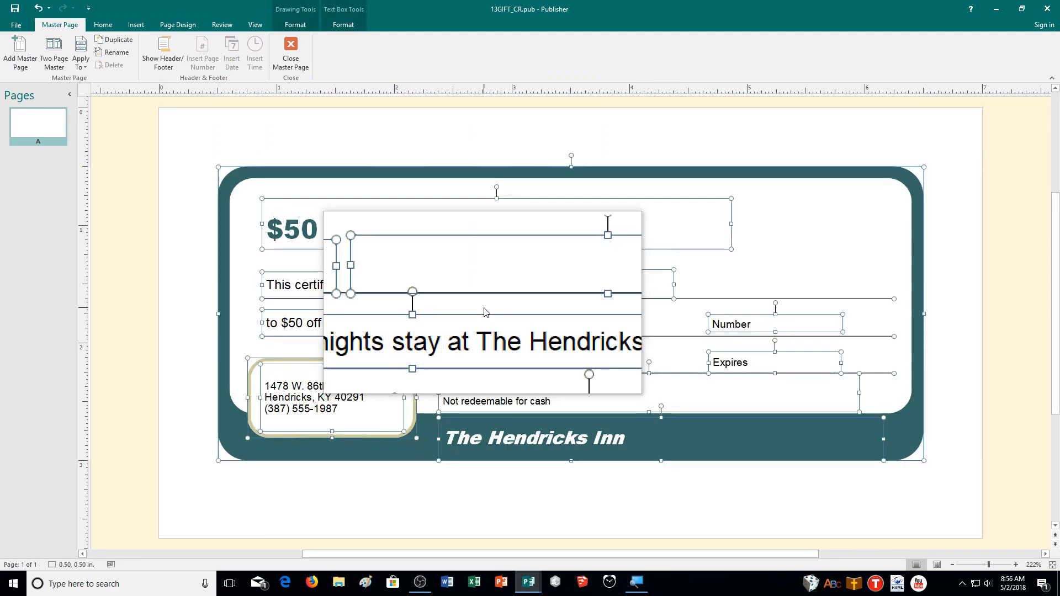
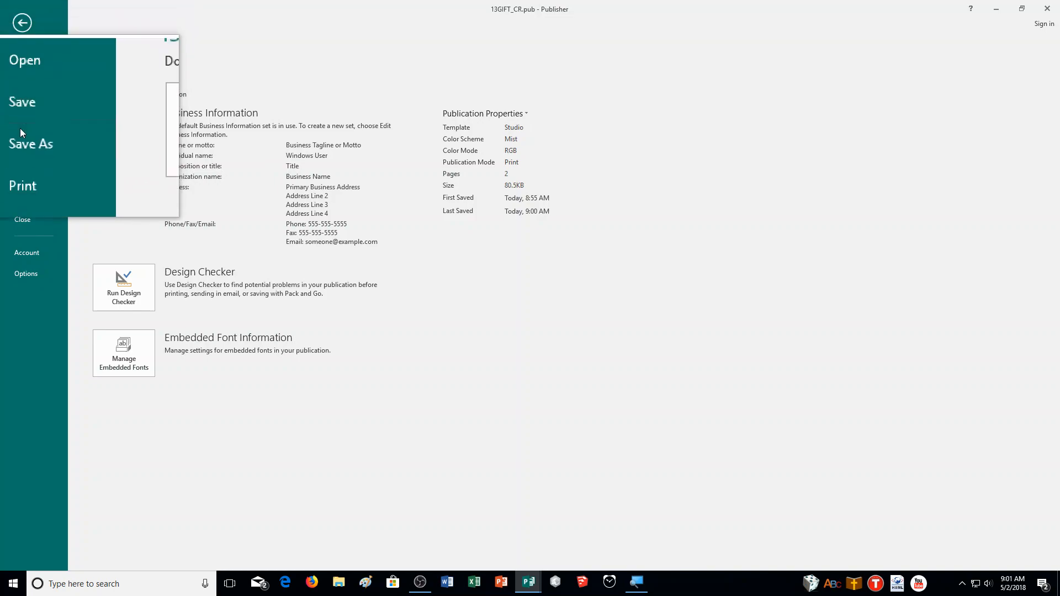
Print all pages with Microsoft Print to PDF and save the output as 13GIFT_CR in the CA Demonstration folder
{"action": "left_click", "coordinate": [20, 157]}
{"action": "left_click", "coordinate": [190, 158]}
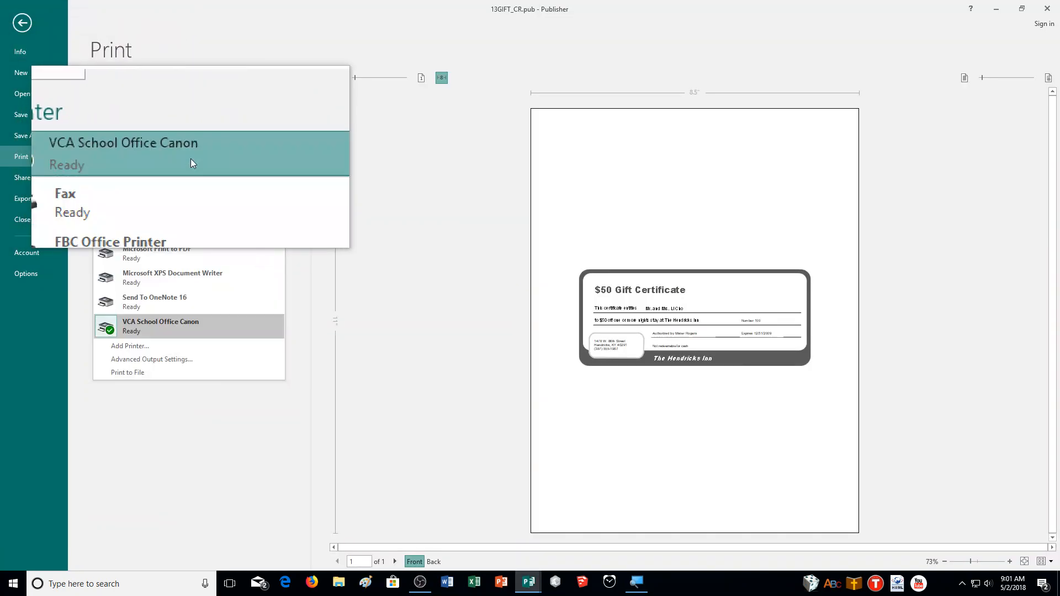
{"action": "left_click", "coordinate": [148, 263]}
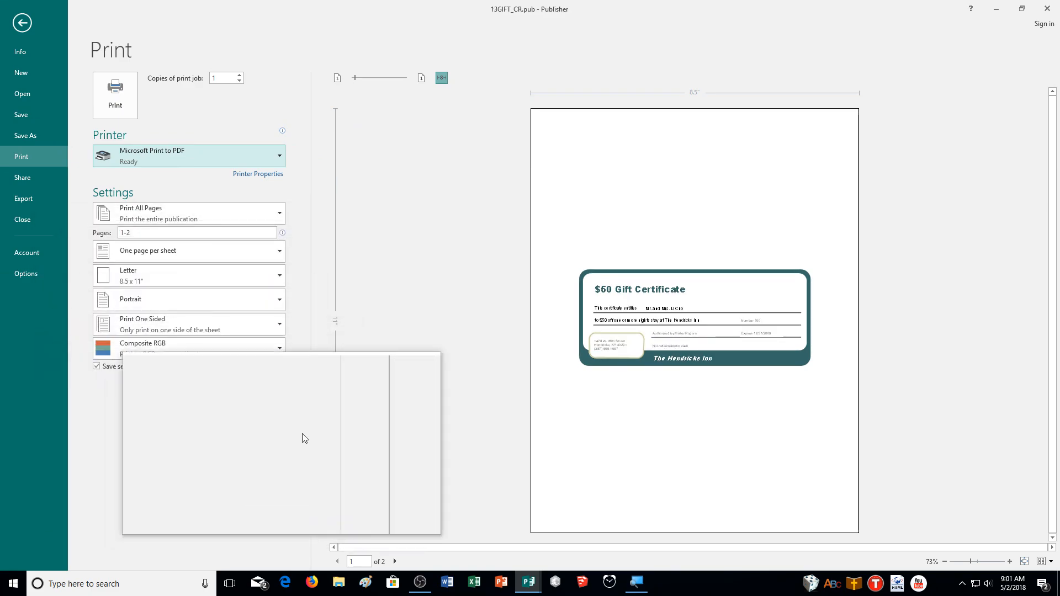
{"action": "left_click", "coordinate": [125, 98]}
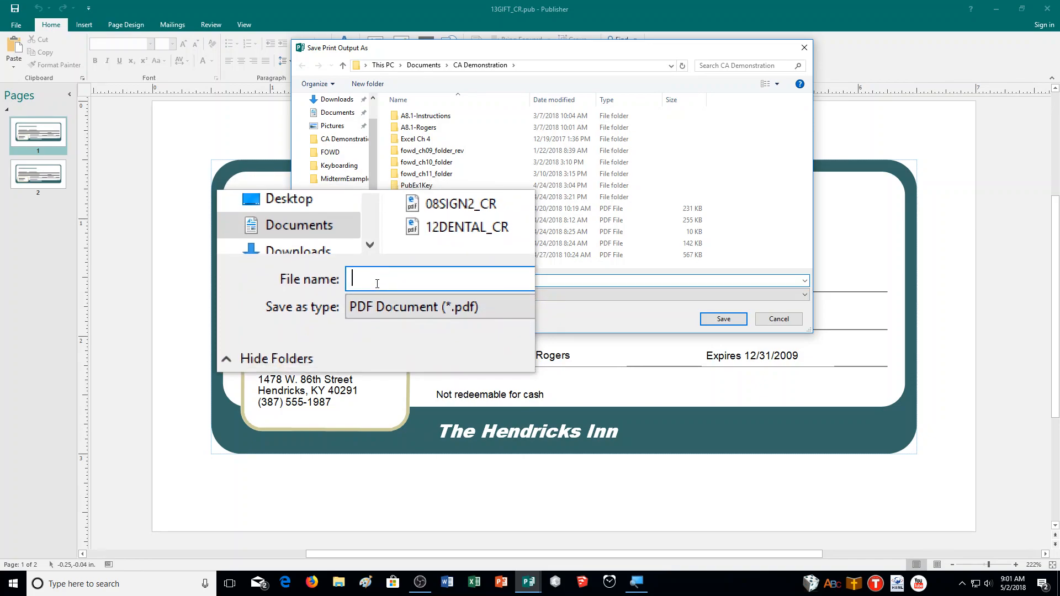
{"action": "type", "text": "13GIFT_CR"}
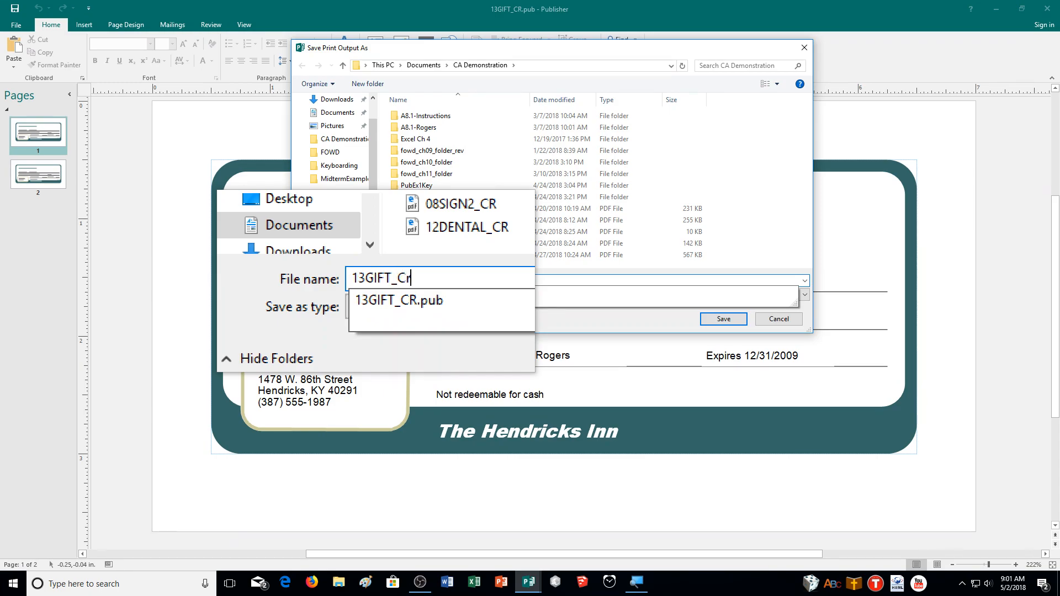
{"action": "left_click", "coordinate": [724, 318]}
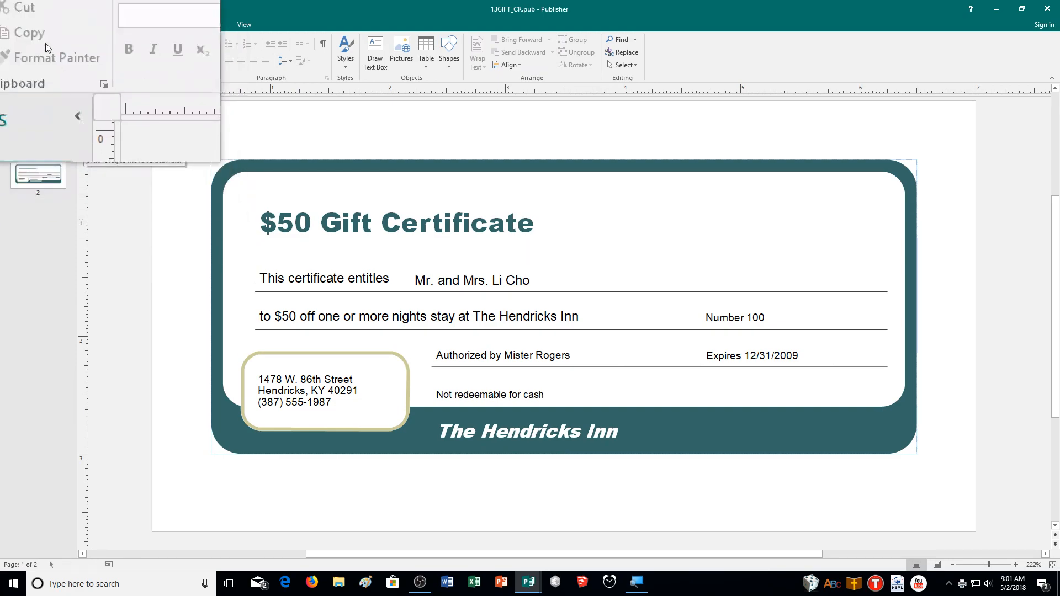
Start a new publication from the built-in Letterhead templates and choose the Brocade design
{"action": "left_click", "coordinate": [16, 25]}
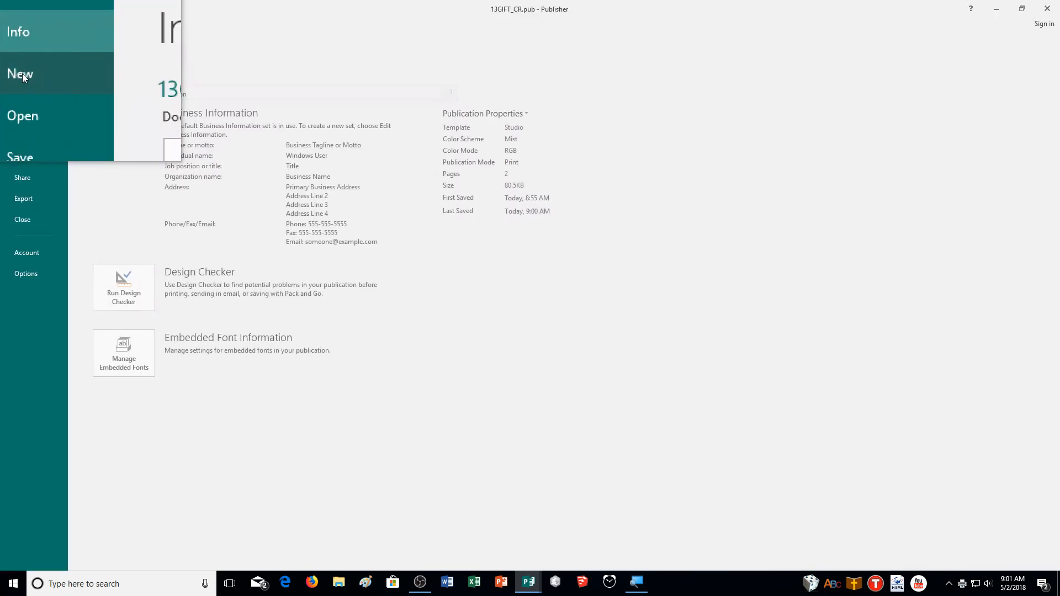
{"action": "left_click", "coordinate": [22, 74]}
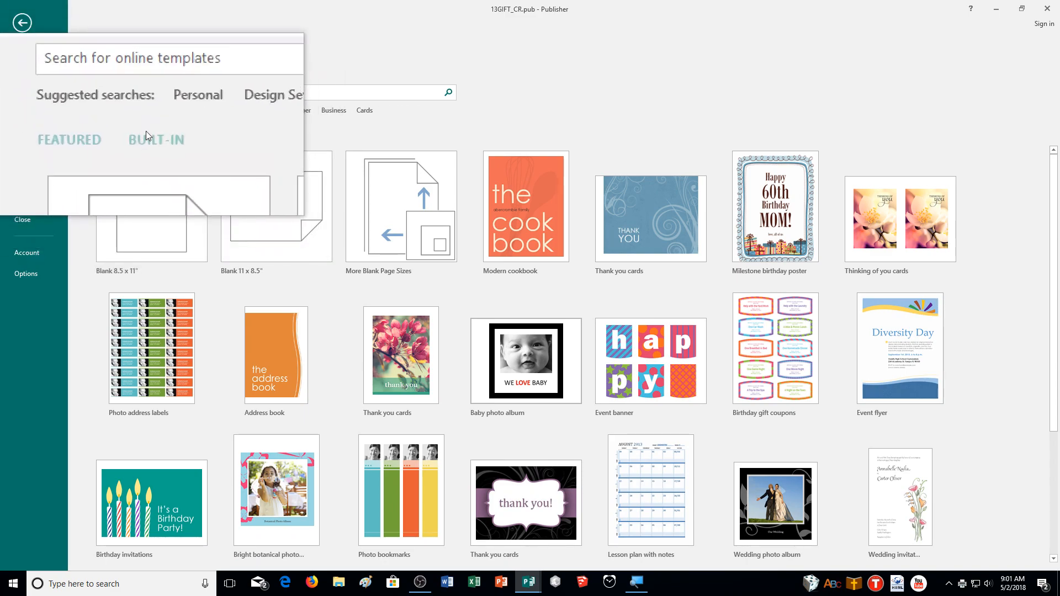
{"action": "left_click", "coordinate": [147, 134]}
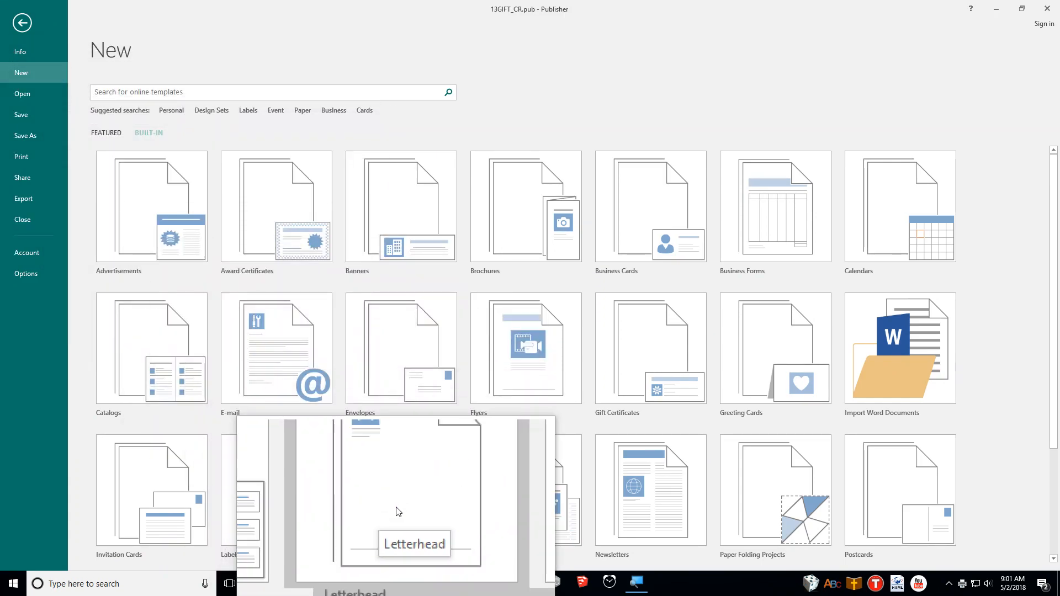
{"action": "left_click", "coordinate": [391, 537]}
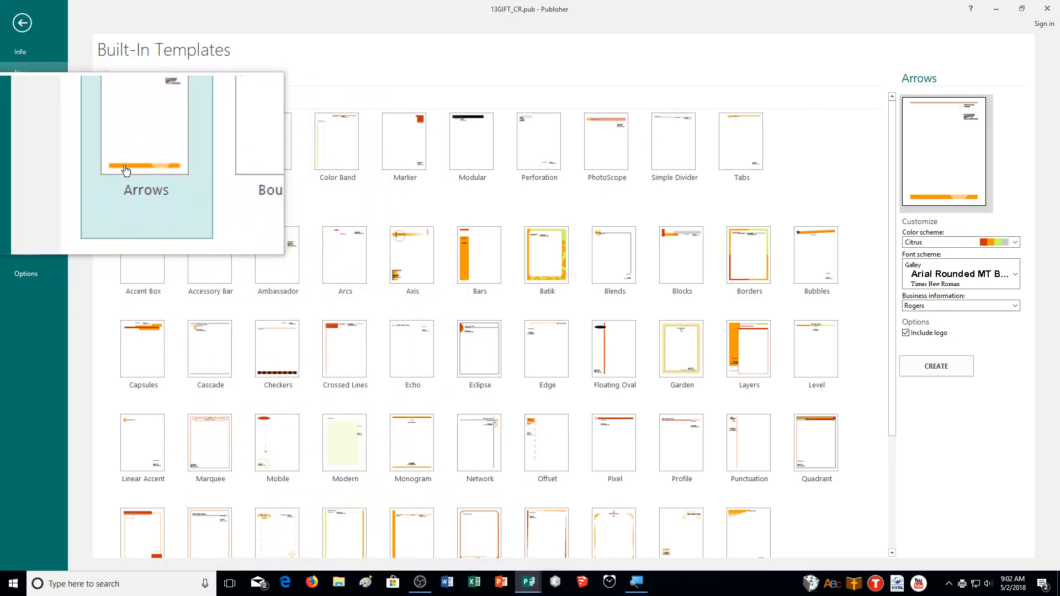
{"action": "left_click", "coordinate": [271, 153]}
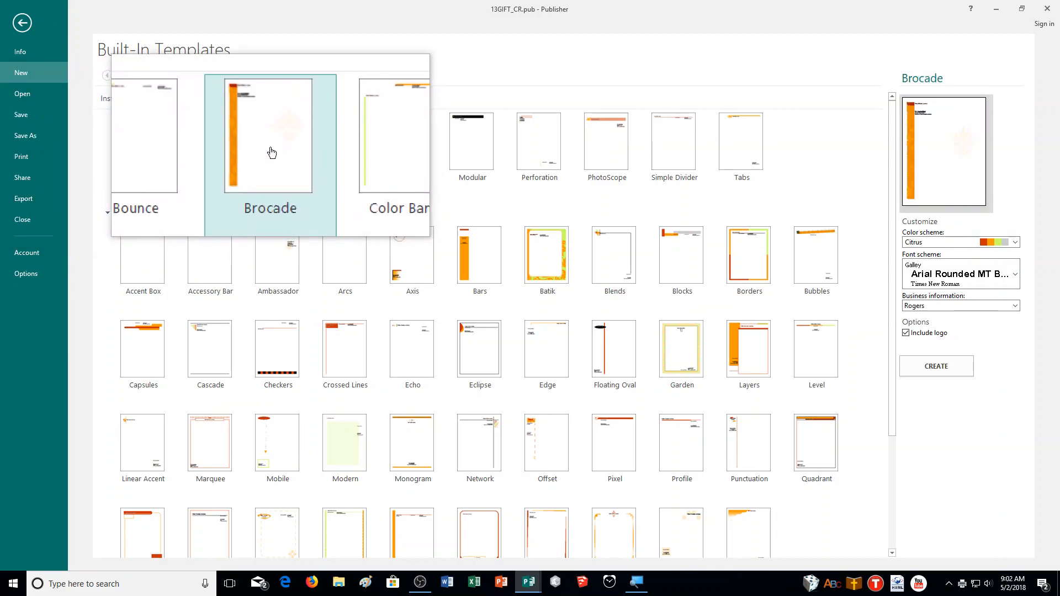
Create the Brocade letterhead with the Concourse color scheme, Industrial font scheme, current business information set and logo included
{"action": "left_click", "coordinate": [939, 243]}
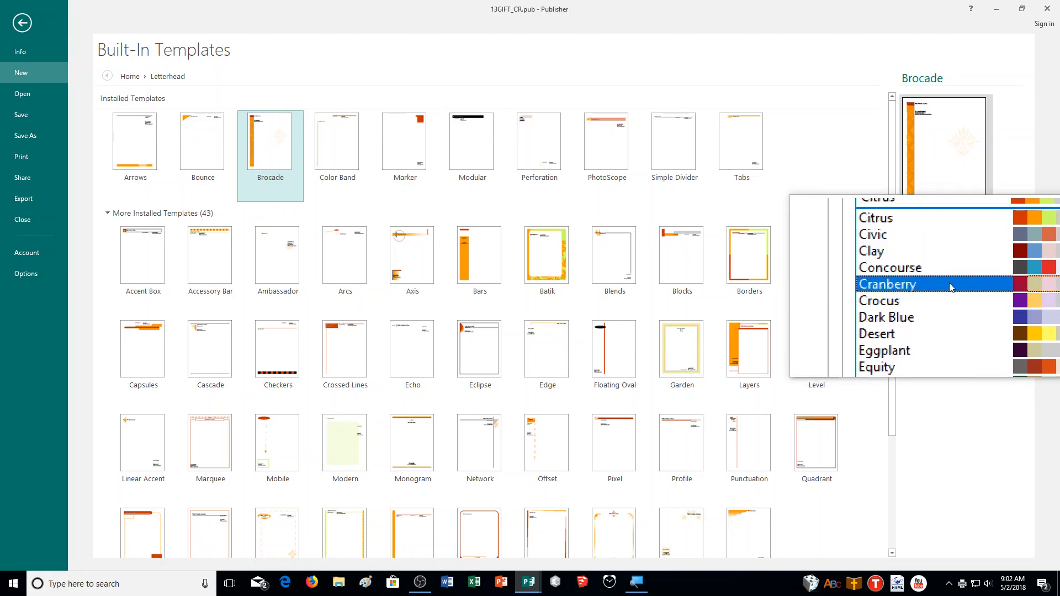
{"action": "left_click", "coordinate": [952, 284]}
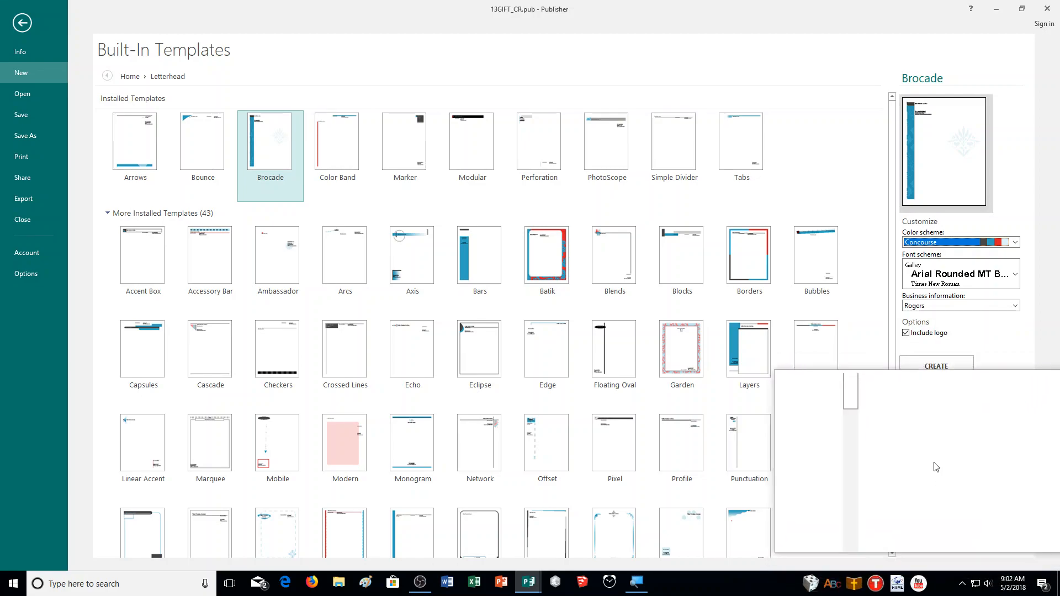
{"action": "left_click", "coordinate": [961, 275]}
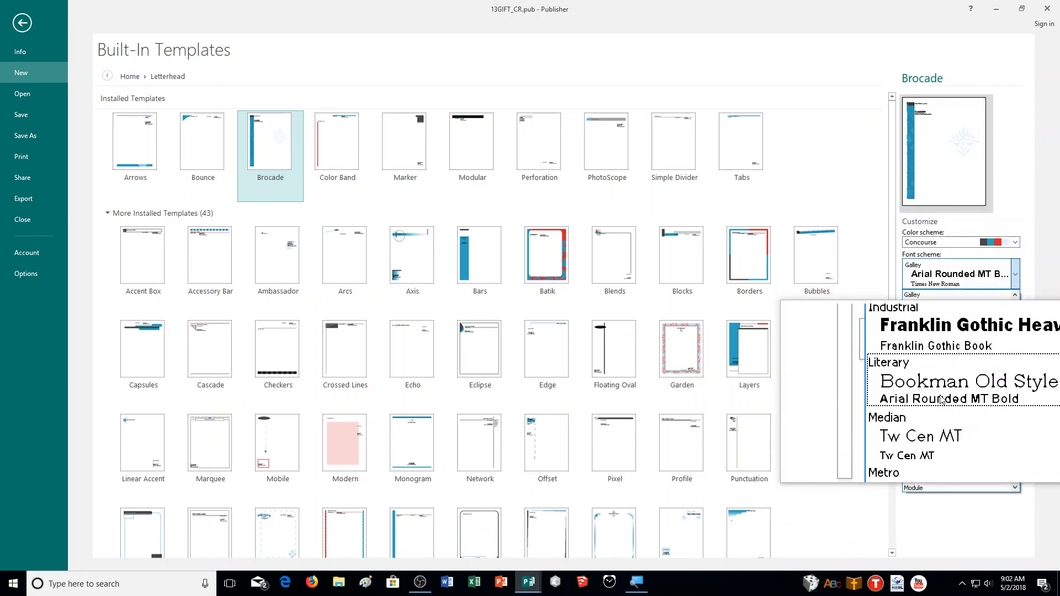
{"action": "left_click", "coordinate": [950, 365]}
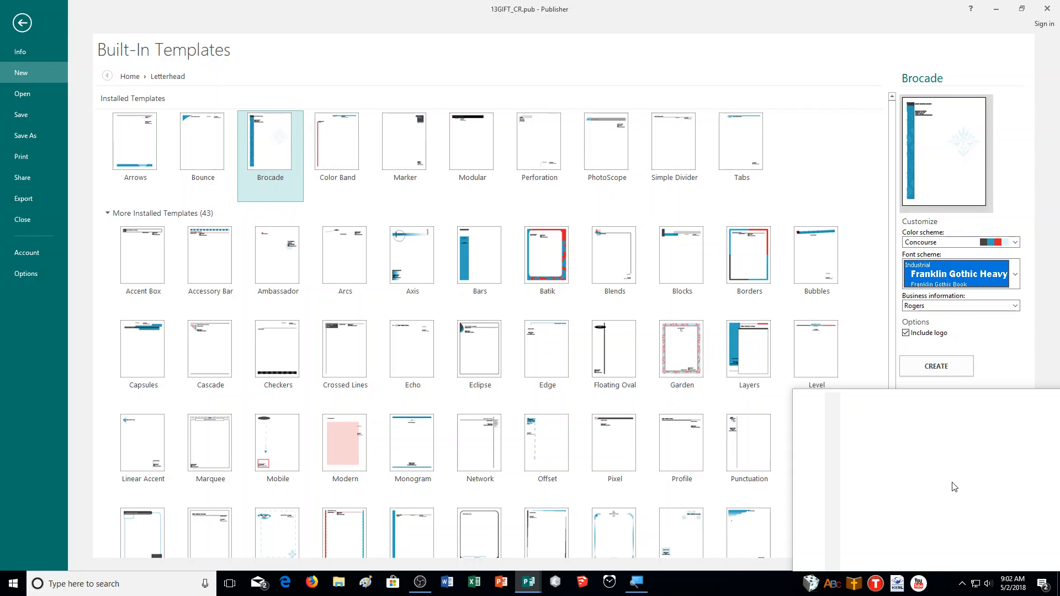
{"action": "left_click", "coordinate": [922, 306]}
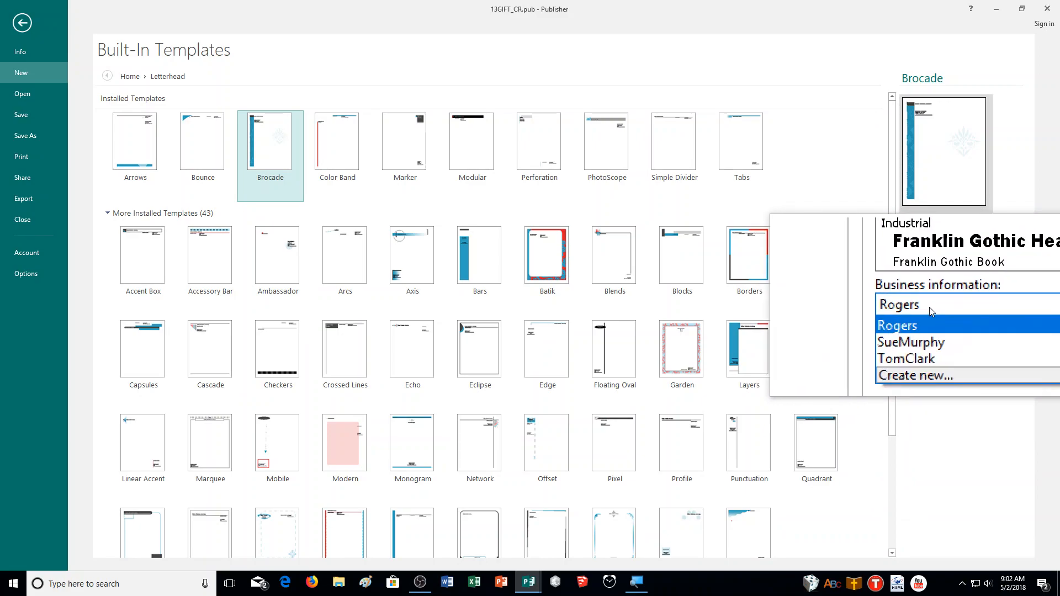
{"action": "left_click", "coordinate": [930, 310]}
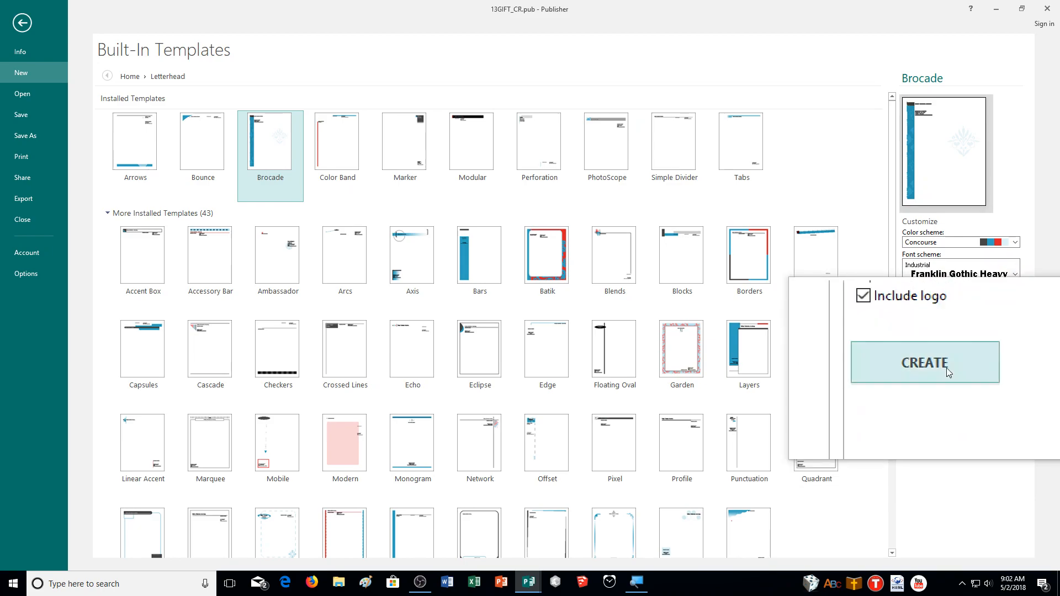
{"action": "left_click", "coordinate": [946, 368]}
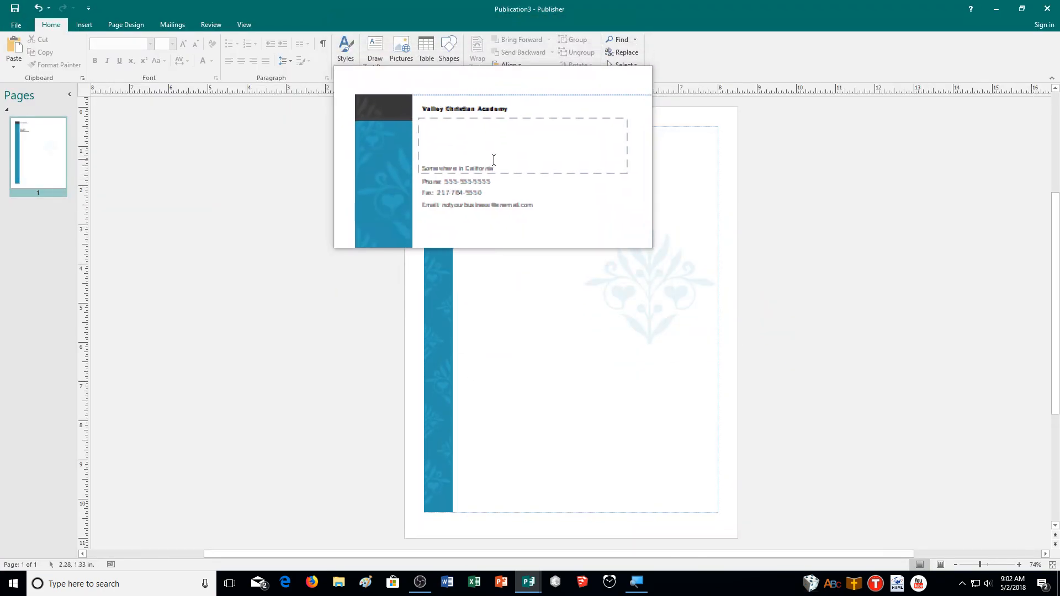
Cut all the letterhead objects from page 1 and paste them onto Master Page A
{"action": "left_click", "coordinate": [1019, 564]}
{"action": "left_click", "coordinate": [1019, 563]}
{"action": "left_click", "coordinate": [1019, 563]}
{"action": "left_click", "coordinate": [1019, 563]}
{"action": "left_click", "coordinate": [1020, 563]}
{"action": "left_click", "coordinate": [1019, 564]}
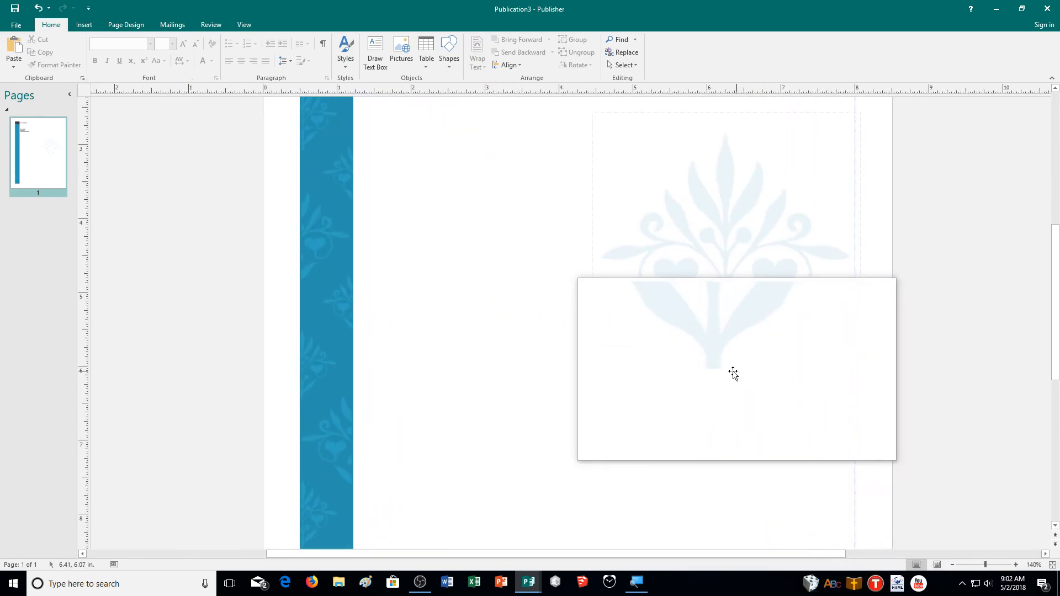
{"action": "scroll", "coordinate": [581, 345], "scroll_direction": "up", "scroll_amount": 3}
{"action": "scroll", "coordinate": [581, 347], "scroll_direction": "up", "scroll_amount": 3}
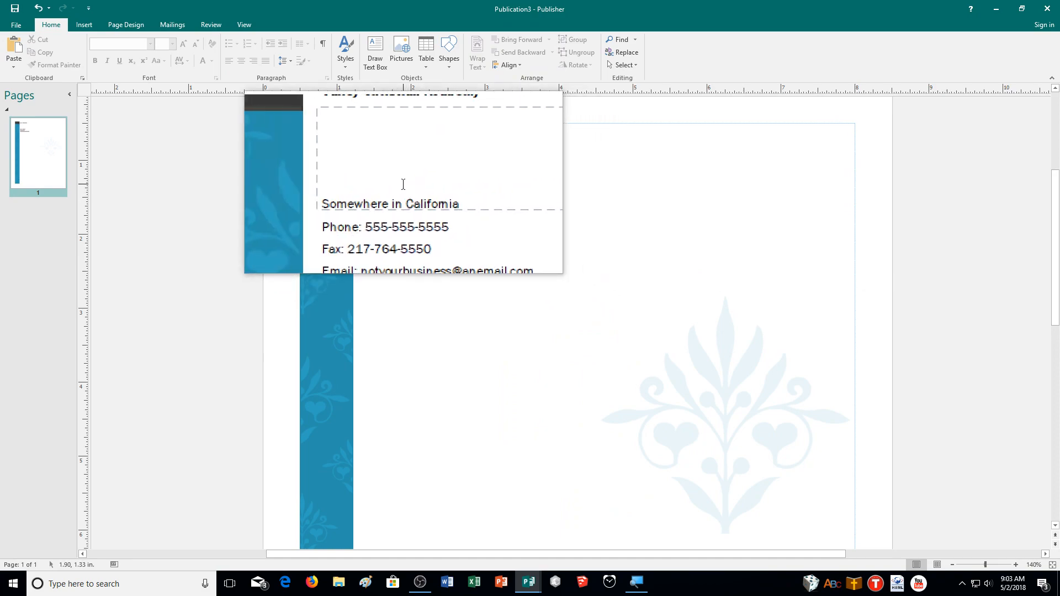
{"action": "key", "text": "ctrl+a"}
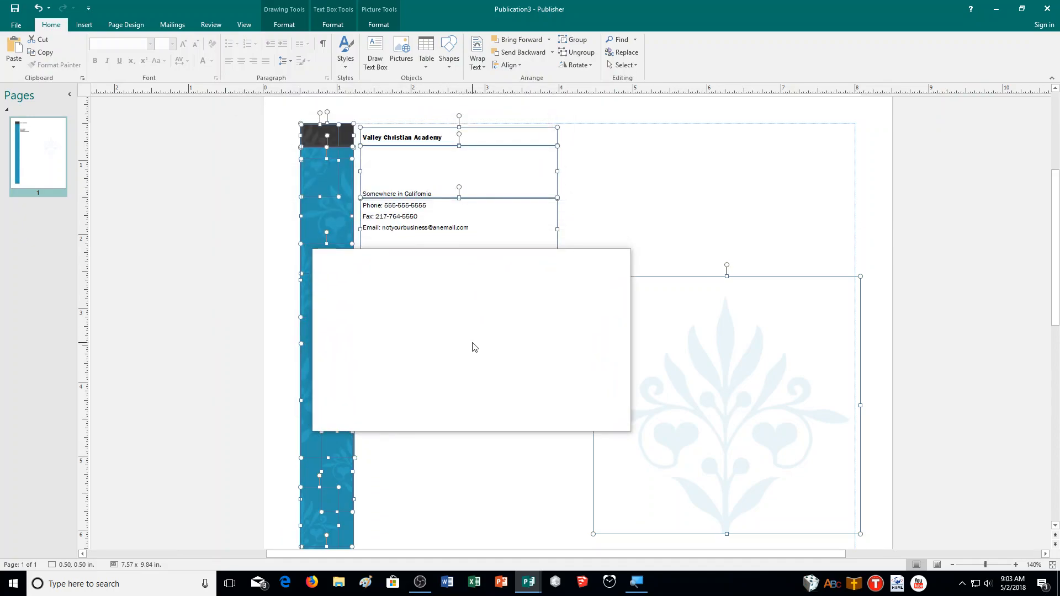
{"action": "key", "text": "Delete"}
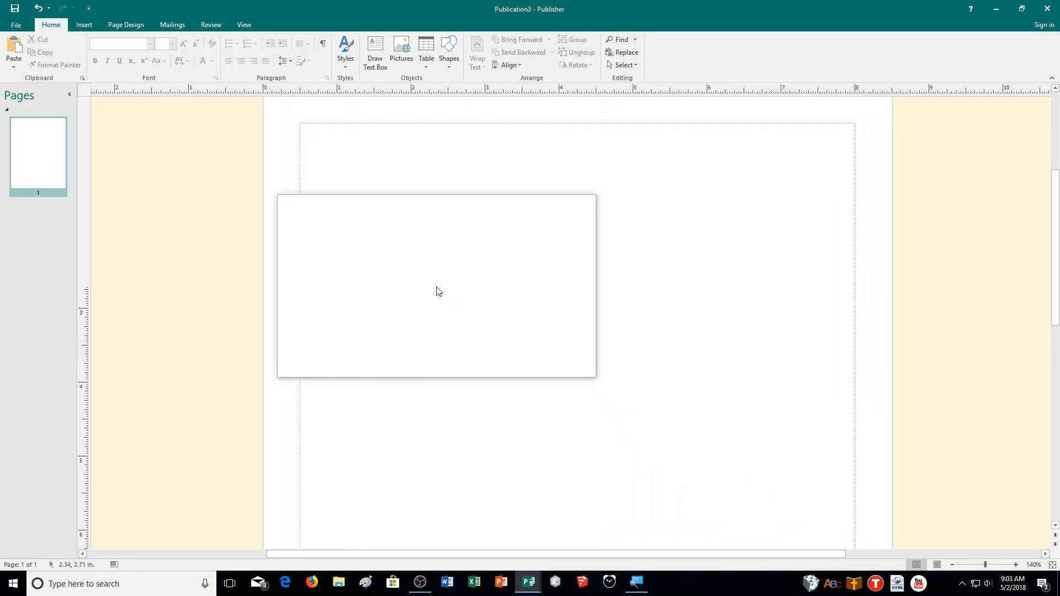
{"action": "key", "text": "ctrl+m"}
{"action": "key", "text": "ctrl+v"}
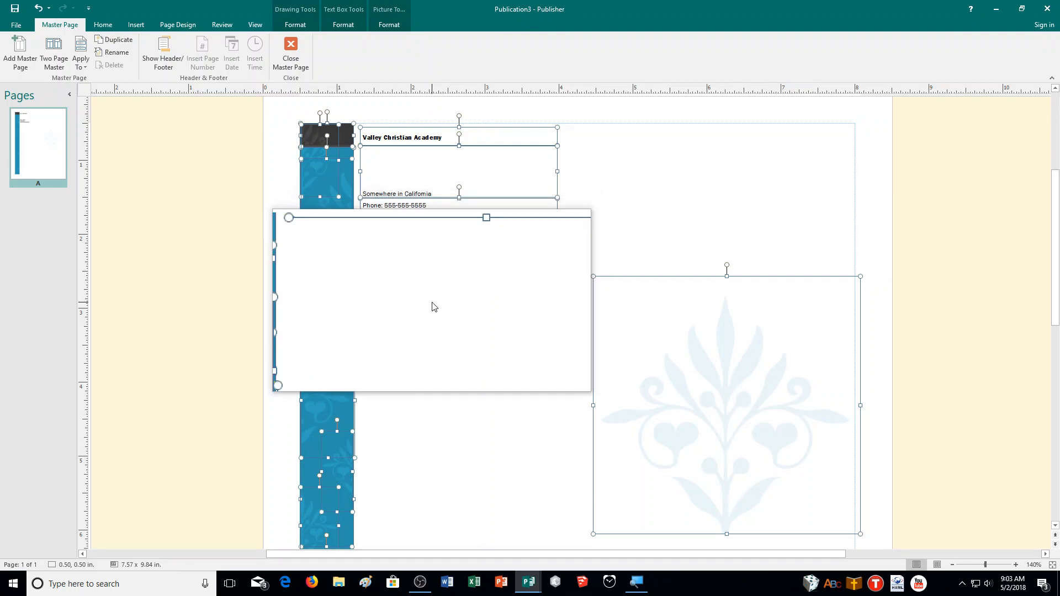
Duplicate Master Page A as page ID B with the description ExtraPages
{"action": "right_click", "coordinate": [50, 170]}
{"action": "key", "text": "Escape"}
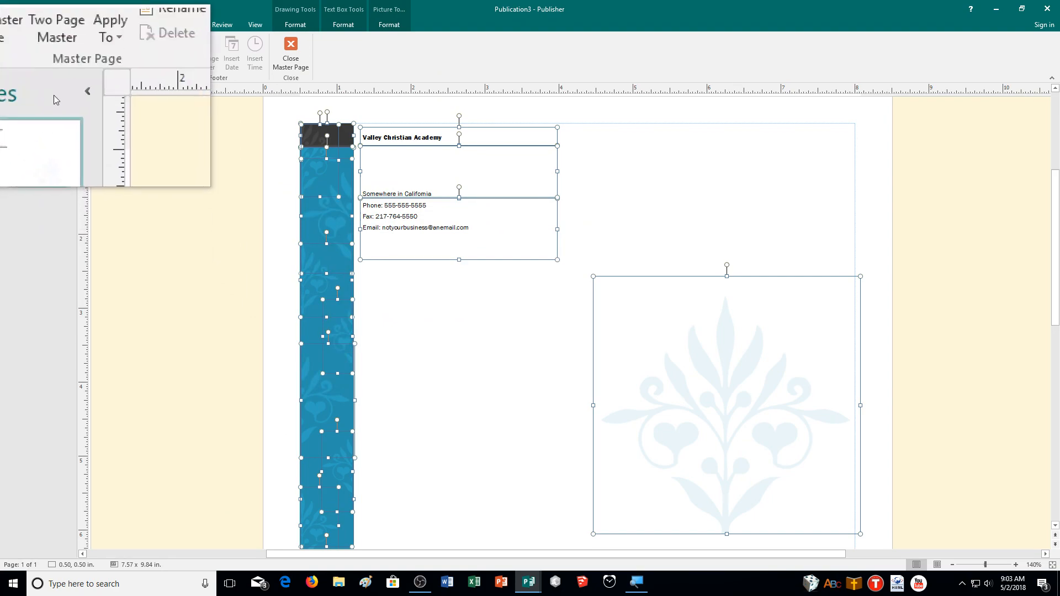
{"action": "left_click", "coordinate": [108, 44]}
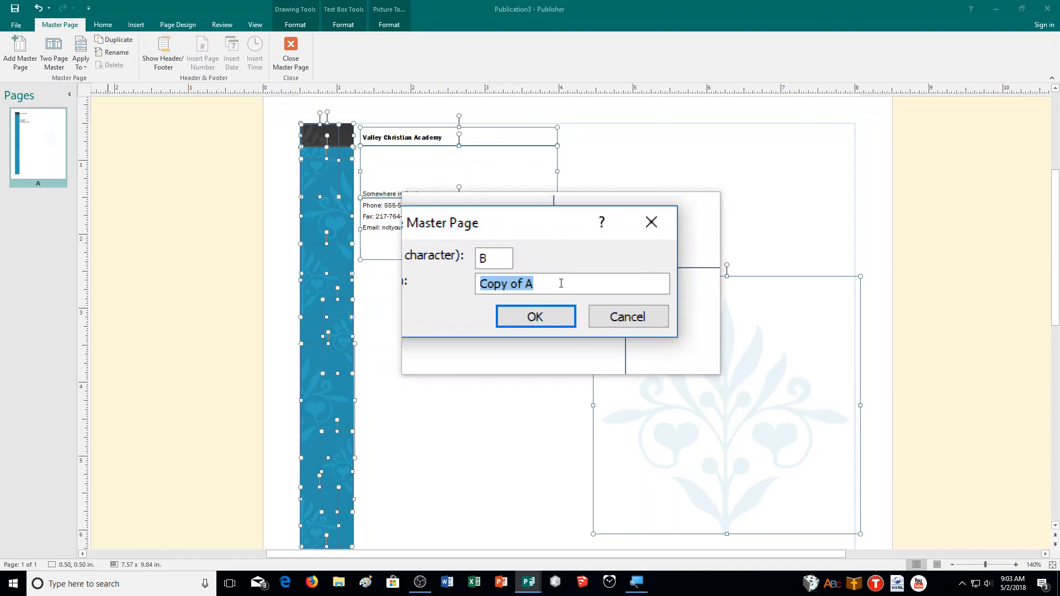
{"action": "left_click_drag", "start_coordinate": [558, 283], "coordinate": [507, 293]}
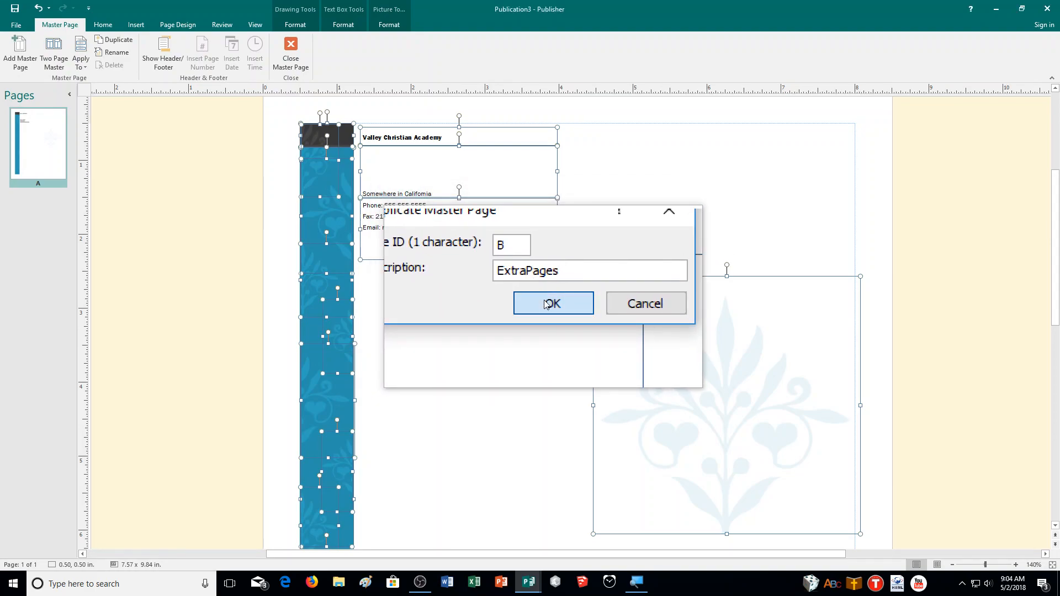
{"action": "left_click", "coordinate": [546, 303]}
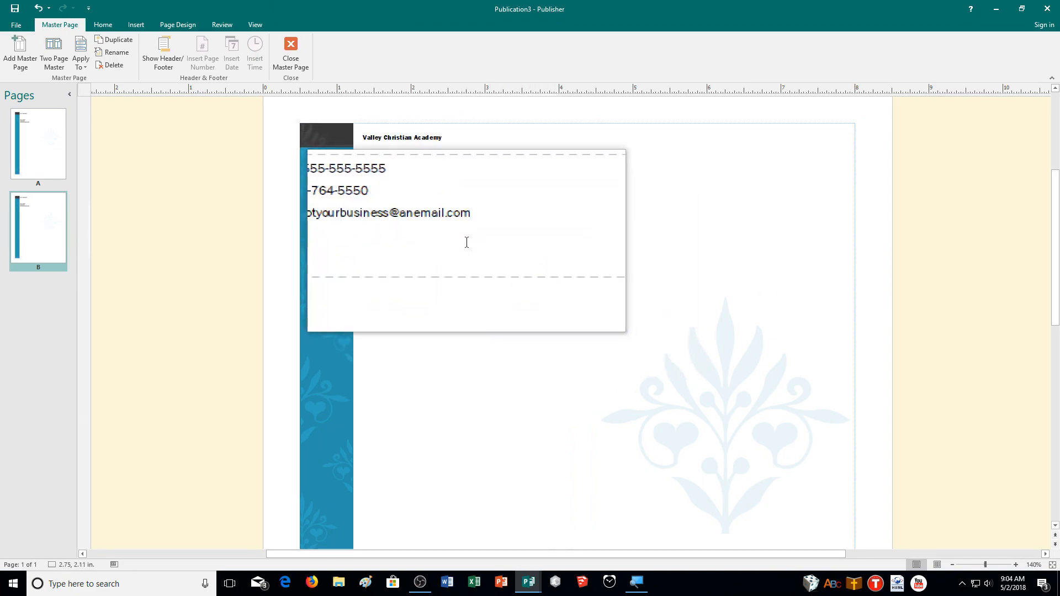
Delete the phone, fax and email text box and the address text box from Master Page B
{"action": "left_click", "coordinate": [403, 175]}
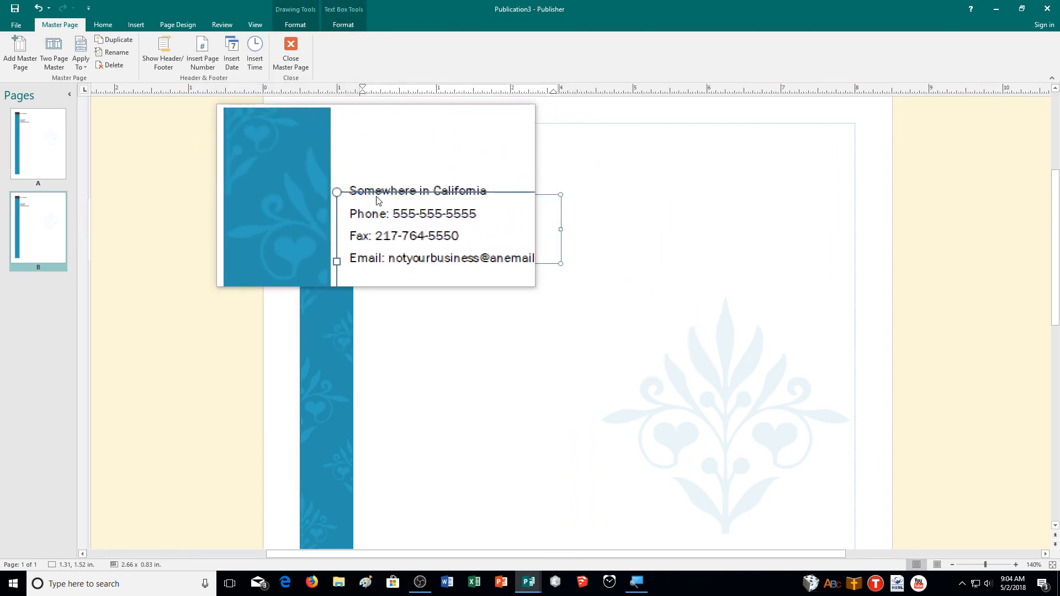
{"action": "key", "text": "Delete"}
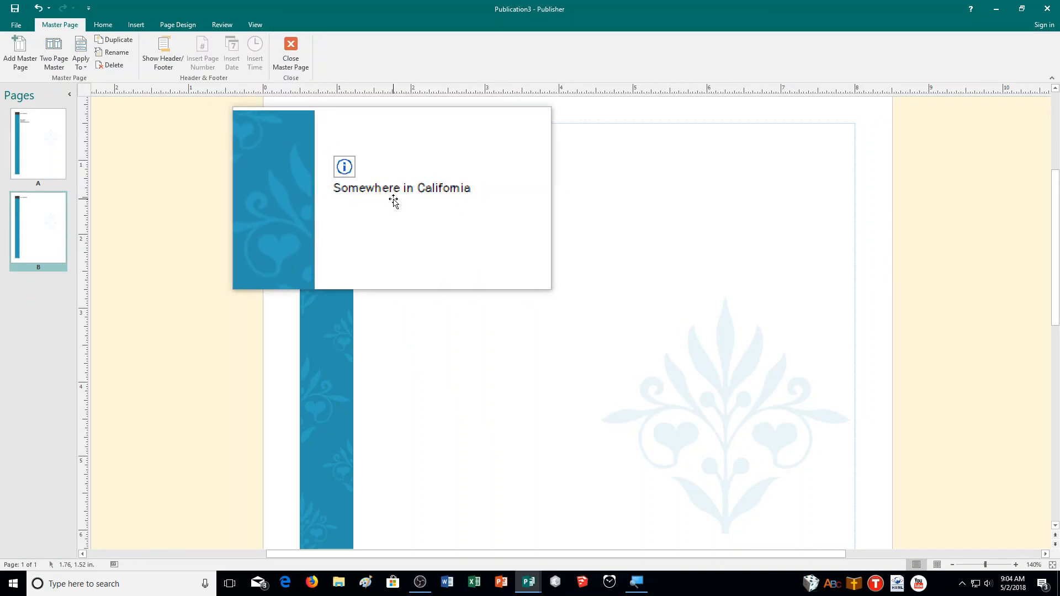
{"action": "key", "text": "Delete"}
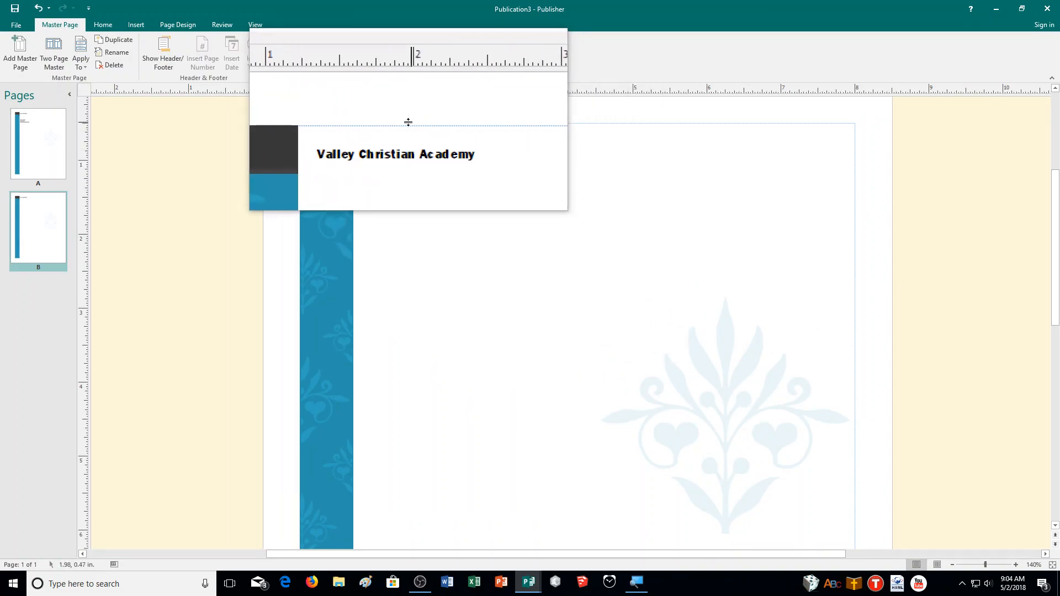
Search online pictures for mister rogers and insert the seated red-sweater photo, 374 x 400, onto Master Page B
{"action": "scroll", "coordinate": [469, 362], "scroll_direction": "down", "scroll_amount": 3}
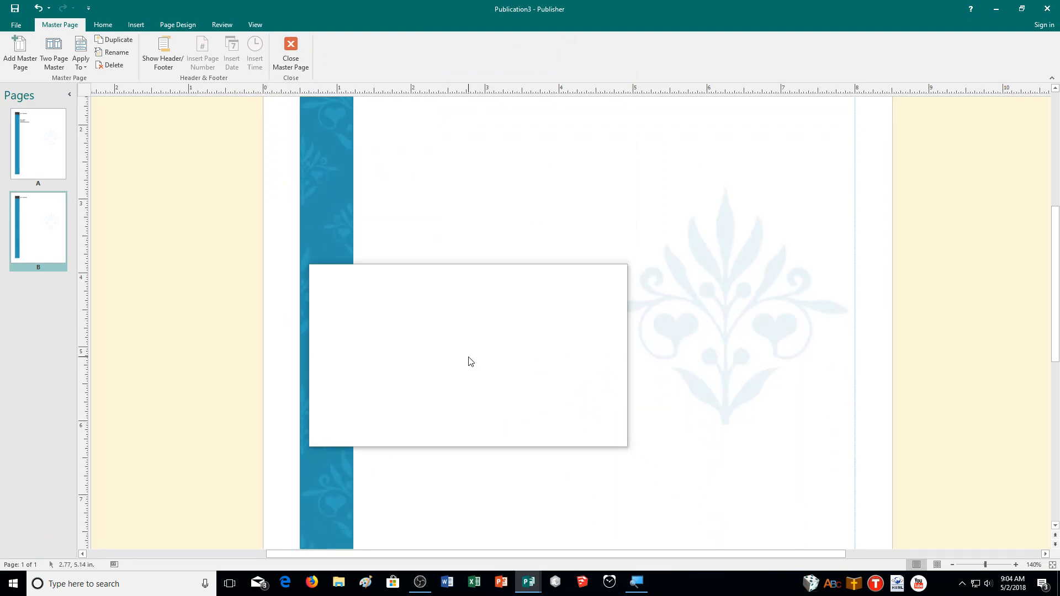
{"action": "scroll", "coordinate": [471, 362], "scroll_direction": "down", "scroll_amount": 2}
{"action": "scroll", "coordinate": [471, 362], "scroll_direction": "down", "scroll_amount": 1}
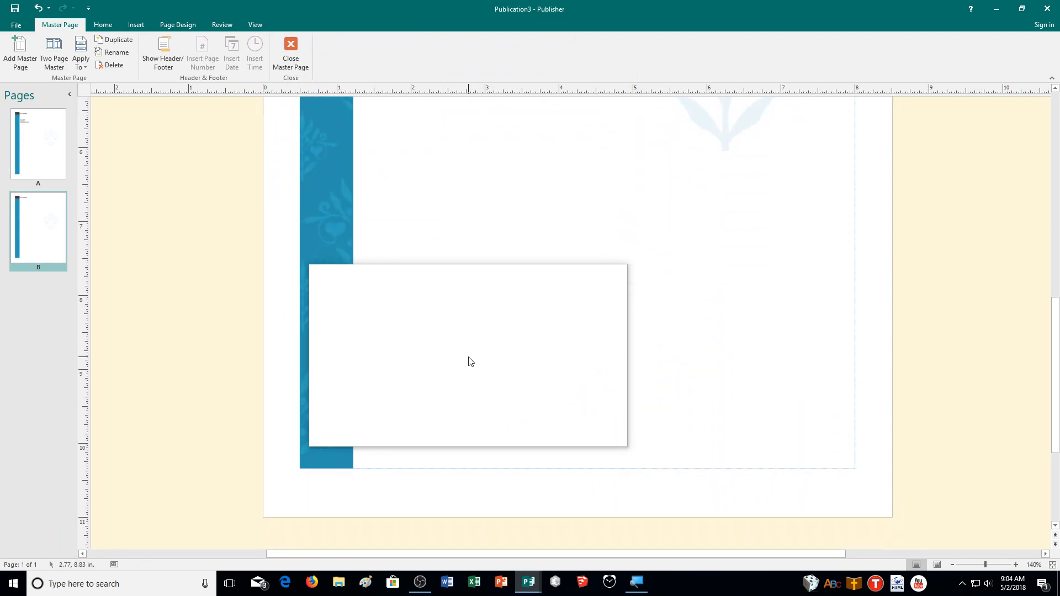
{"action": "scroll", "coordinate": [470, 362], "scroll_direction": "up", "scroll_amount": 4}
{"action": "scroll", "coordinate": [470, 362], "scroll_direction": "up", "scroll_amount": 3}
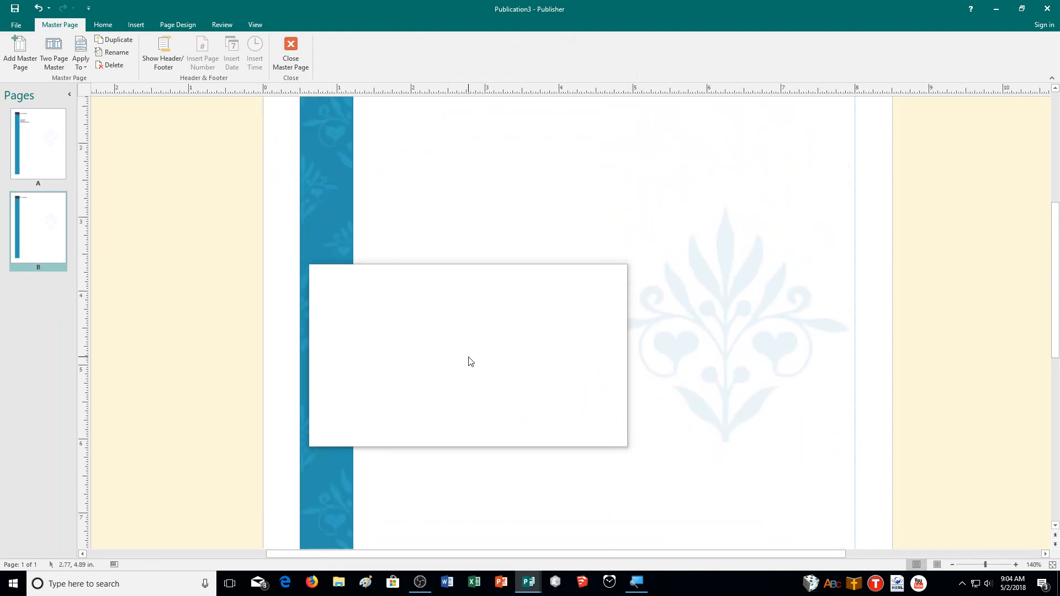
{"action": "scroll", "coordinate": [471, 361], "scroll_direction": "up", "scroll_amount": 1}
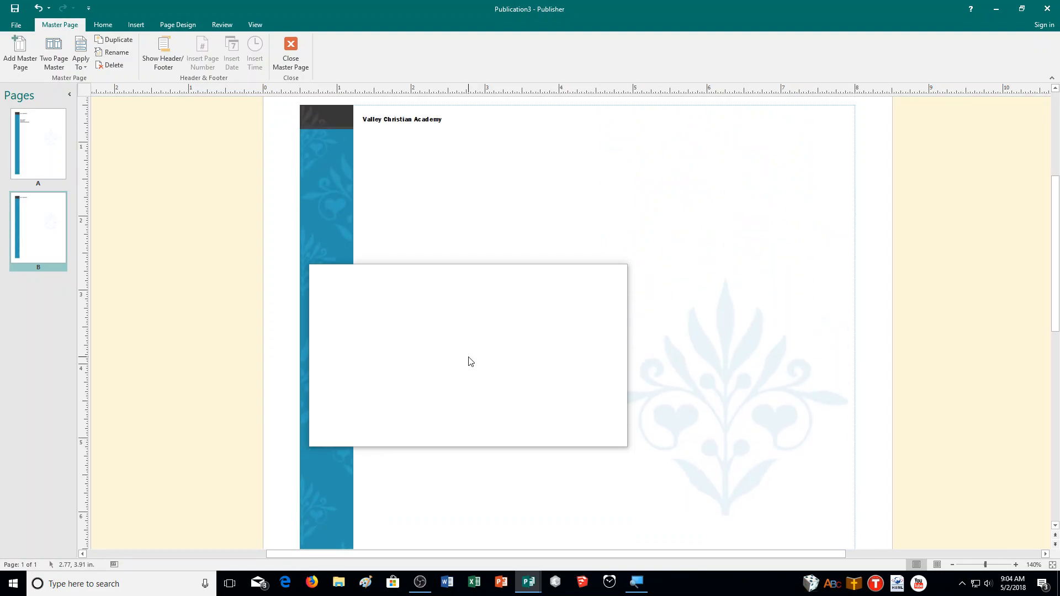
{"action": "left_click_drag", "start_coordinate": [470, 361], "coordinate": [925, 385]}
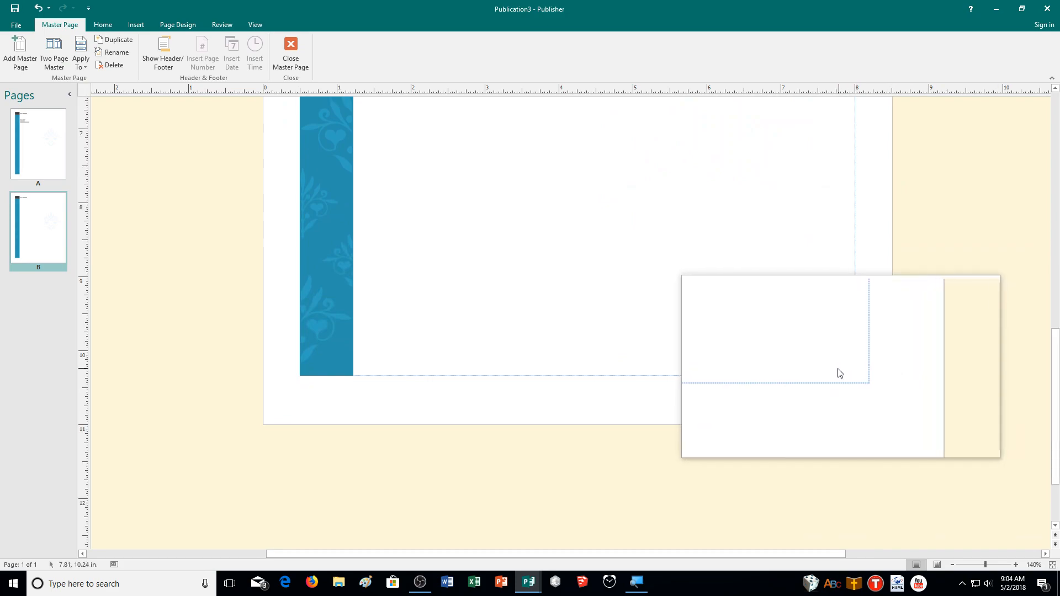
{"action": "left_click", "coordinate": [135, 28]}
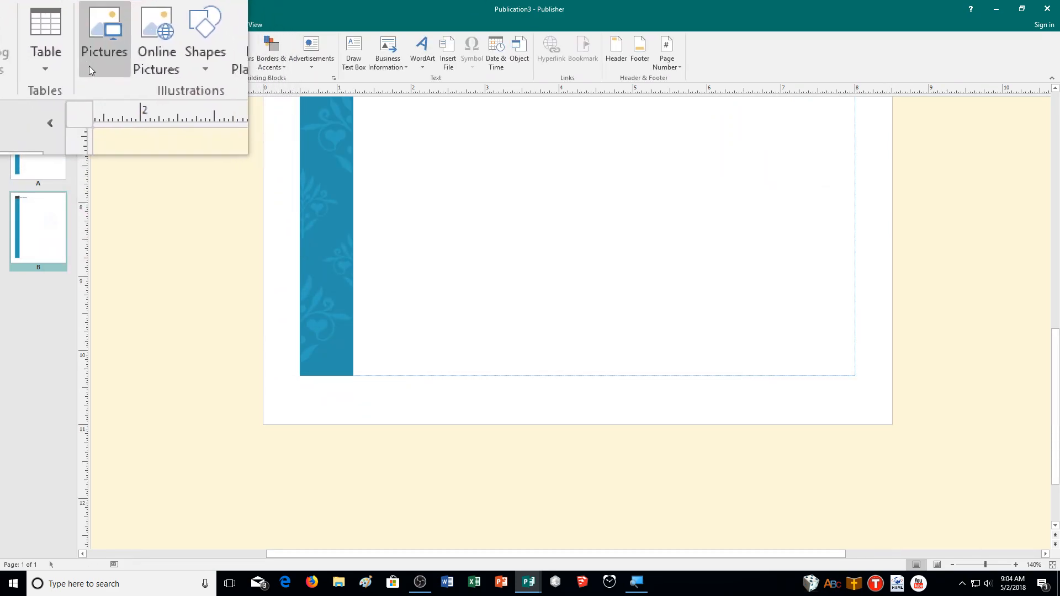
{"action": "left_click", "coordinate": [128, 63]}
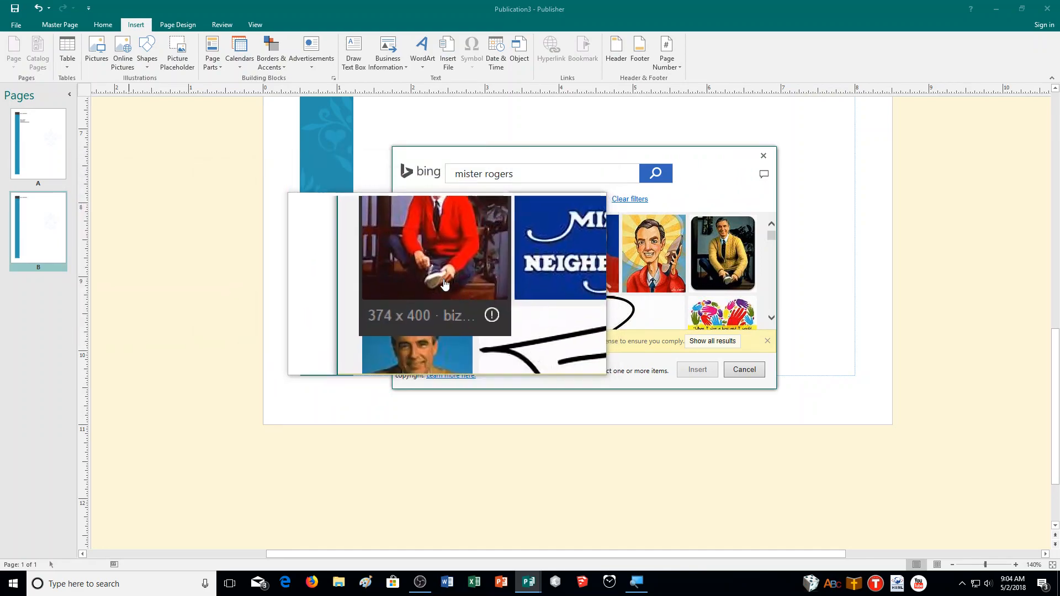
{"action": "left_click", "coordinate": [445, 284]}
{"action": "left_click", "coordinate": [713, 370]}
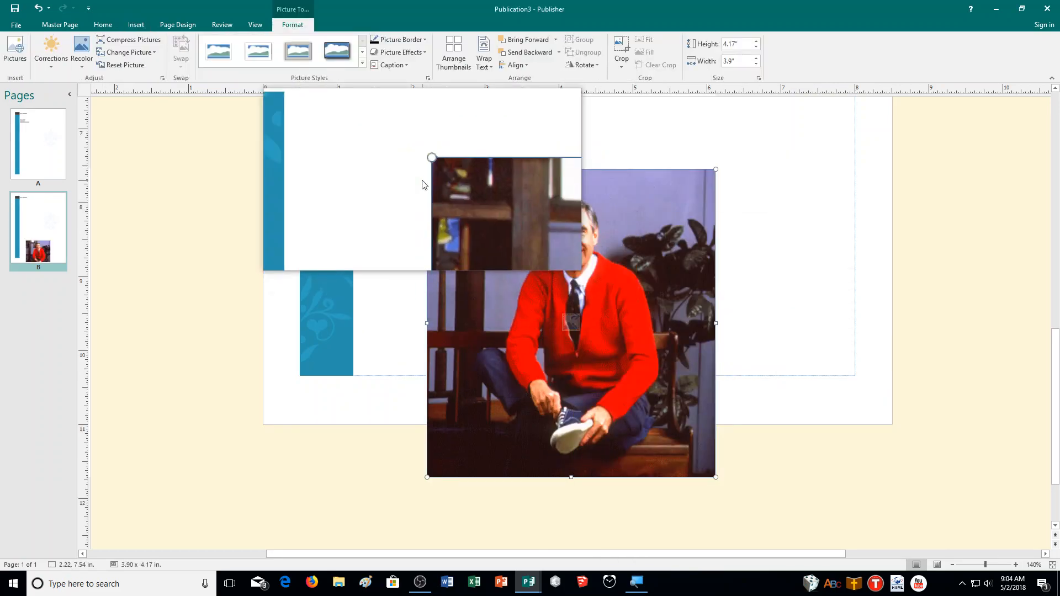
Shrink the inserted photo to about 1.47 x 1.57 in and fit it into Master Page B's lower-right margin corner
{"action": "left_click_drag", "start_coordinate": [428, 171], "coordinate": [581, 333]}
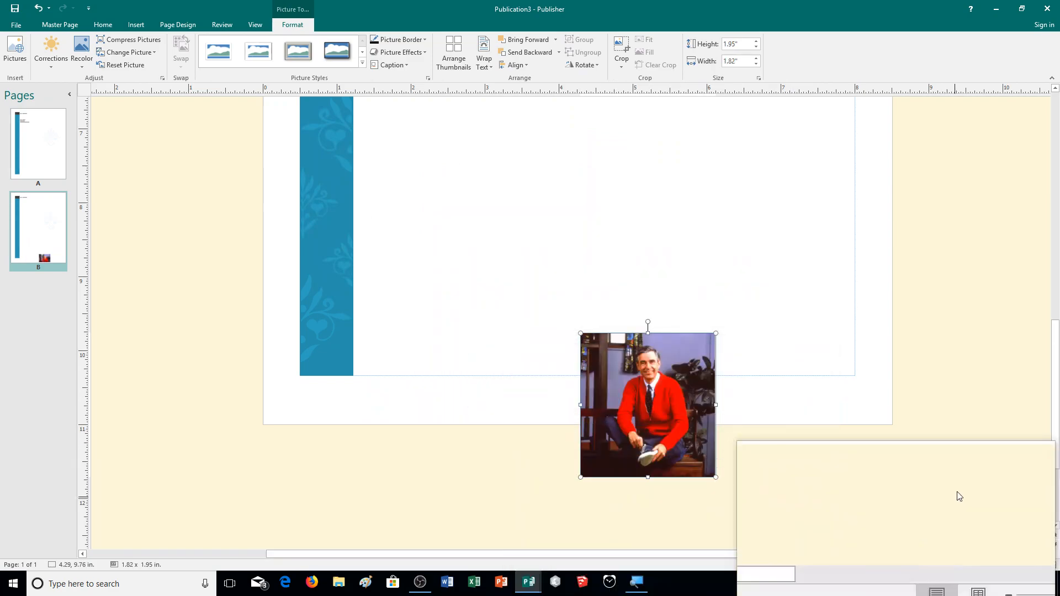
{"action": "left_click_drag", "start_coordinate": [655, 388], "coordinate": [848, 374]}
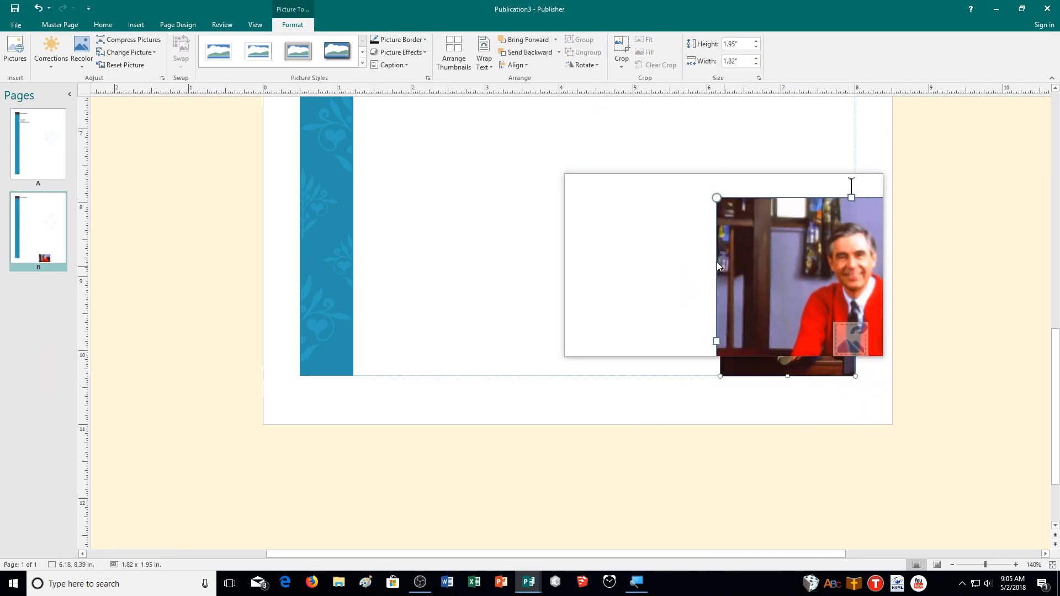
{"action": "left_click_drag", "start_coordinate": [720, 232], "coordinate": [747, 260]}
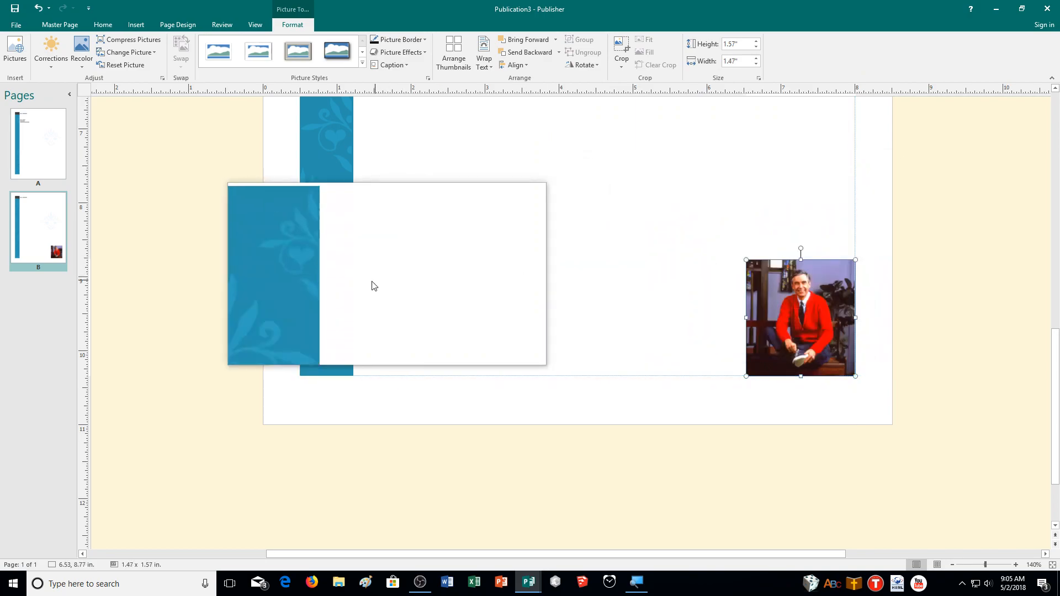
Leave the save screen without saving and close master page editing to return to page 1 of the publication
{"action": "scroll", "coordinate": [433, 336], "scroll_direction": "up", "scroll_amount": 3}
{"action": "scroll", "coordinate": [410, 319], "scroll_direction": "up", "scroll_amount": 8}
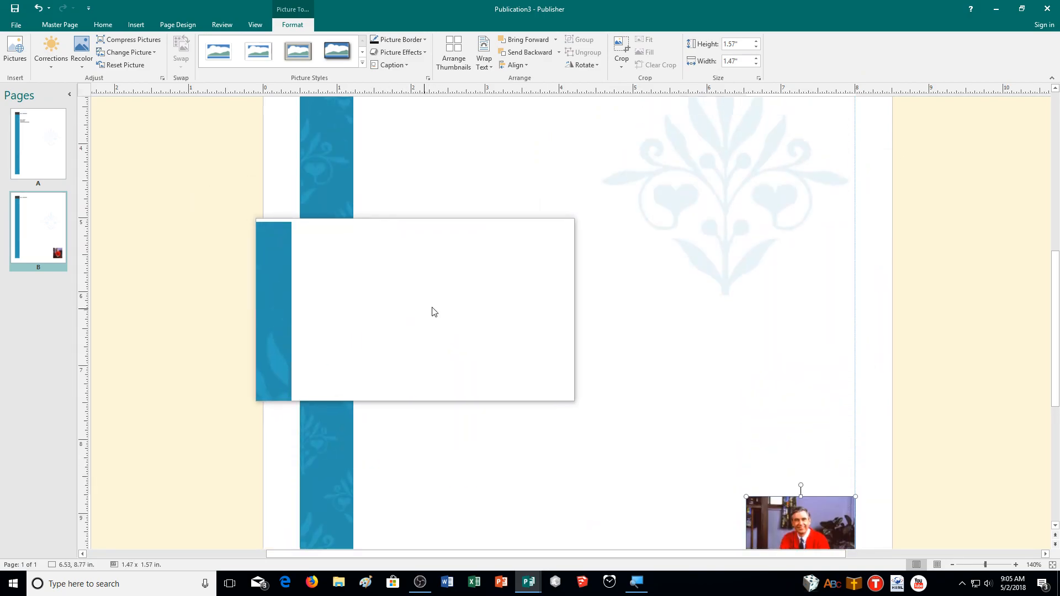
{"action": "scroll", "coordinate": [463, 305], "scroll_direction": "up", "scroll_amount": 2}
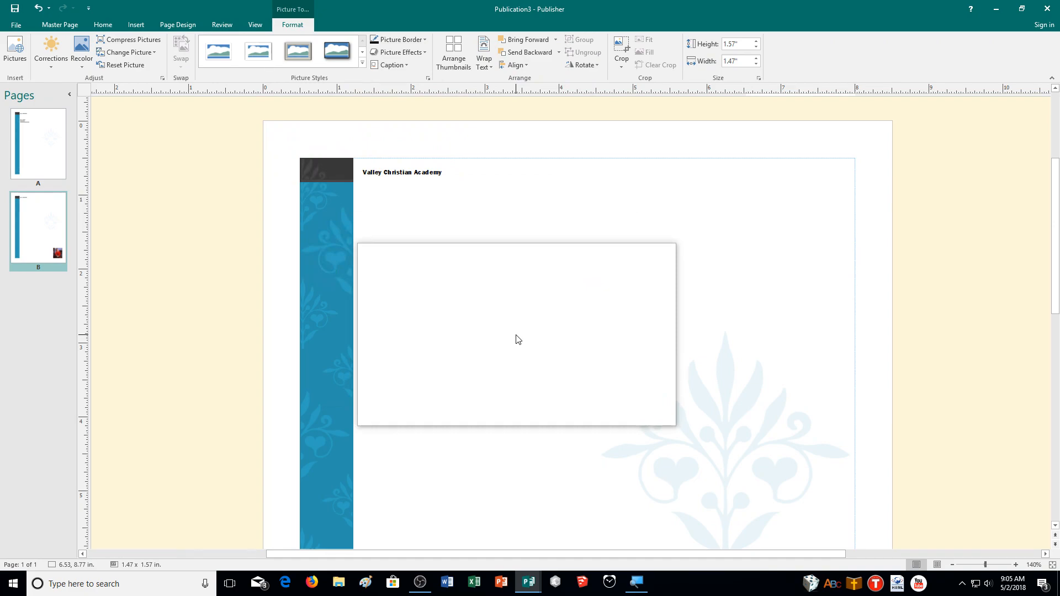
{"action": "key", "text": "ctrl+s"}
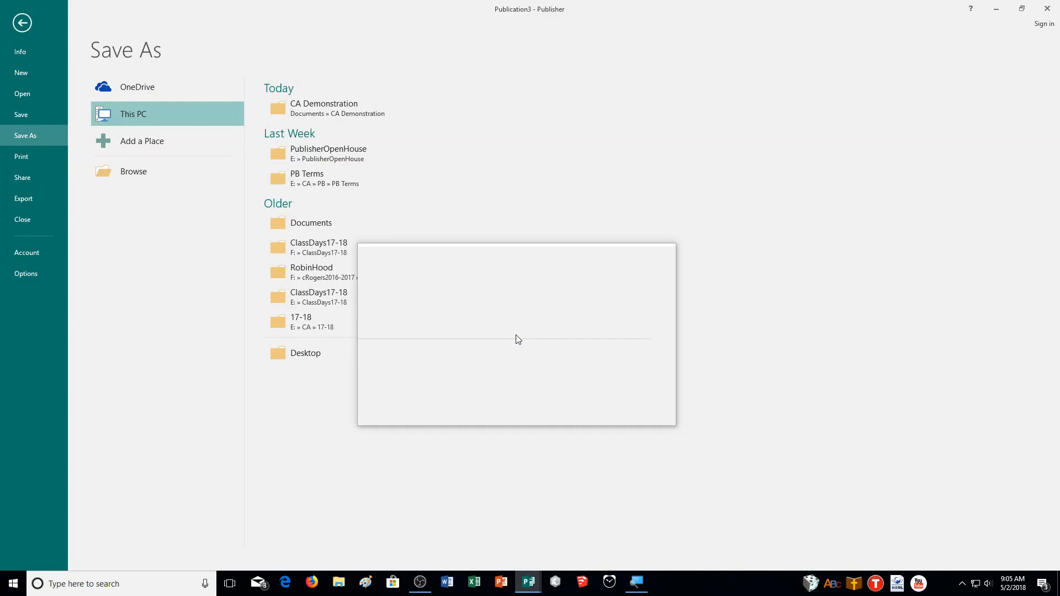
{"action": "left_click", "coordinate": [23, 34]}
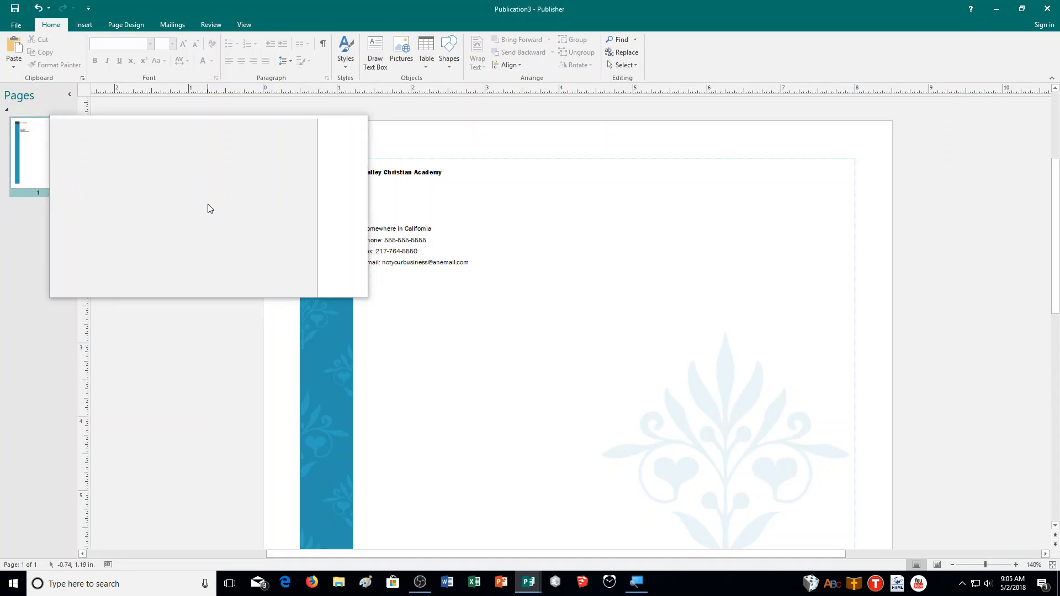
Insert a blank page after page 1 that uses the master page B - ExtraPages
{"action": "right_click", "coordinate": [43, 166]}
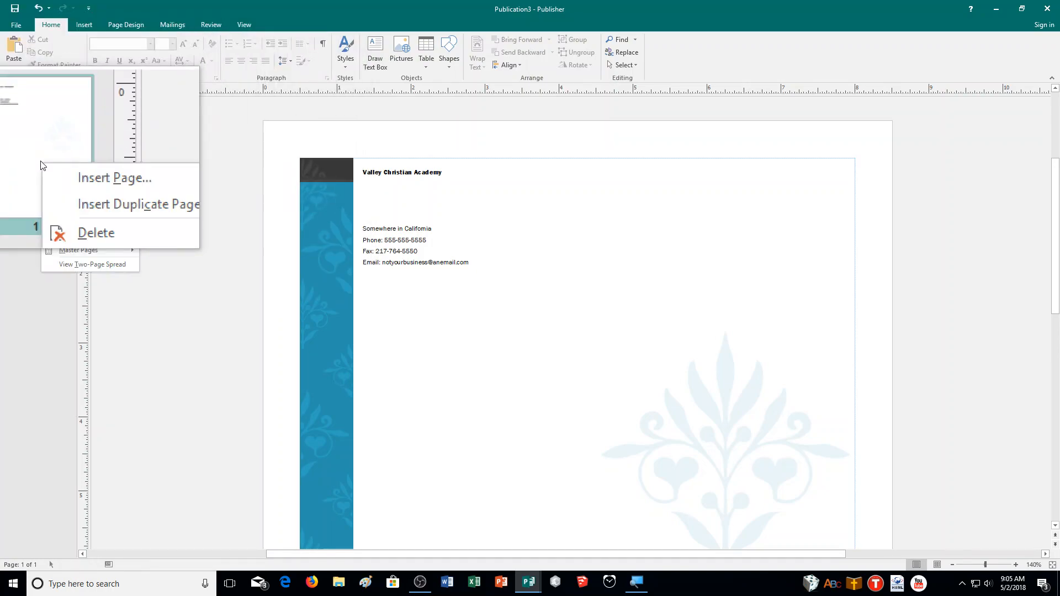
{"action": "left_click", "coordinate": [80, 170]}
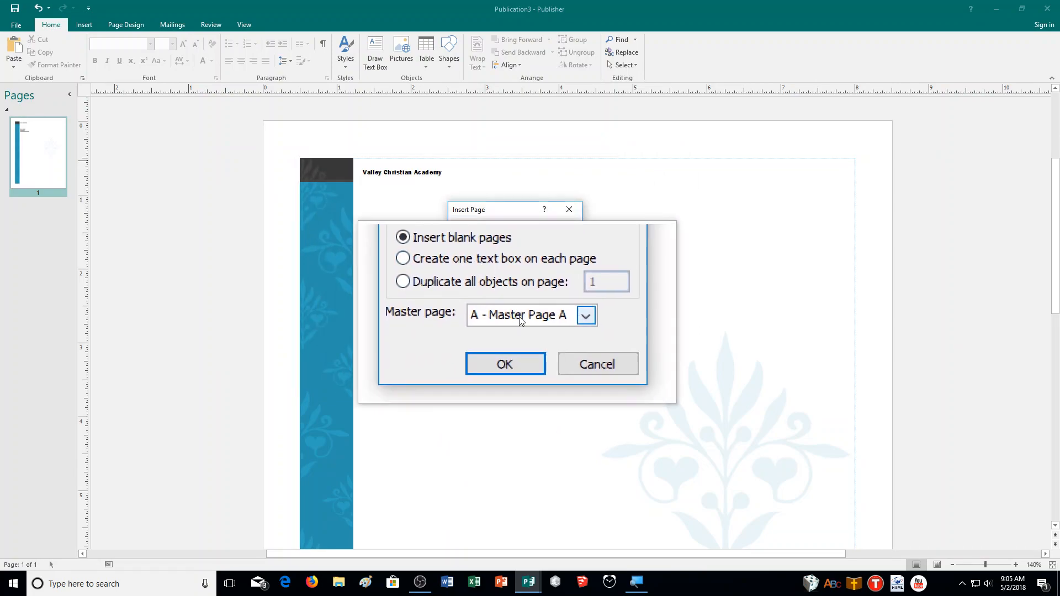
{"action": "left_click", "coordinate": [519, 319]}
{"action": "left_click", "coordinate": [497, 333]}
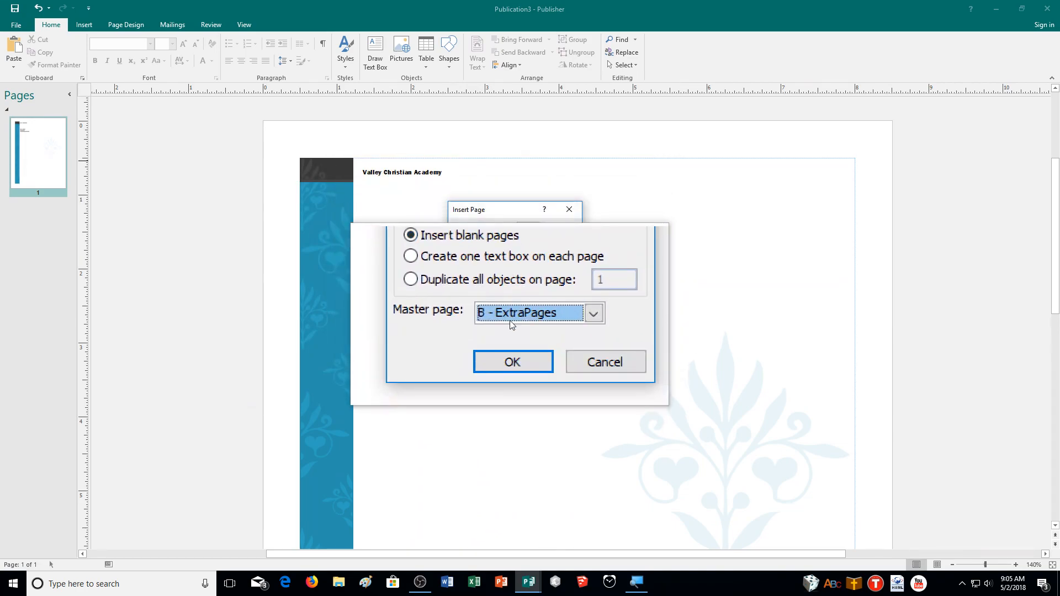
{"action": "left_click", "coordinate": [513, 340]}
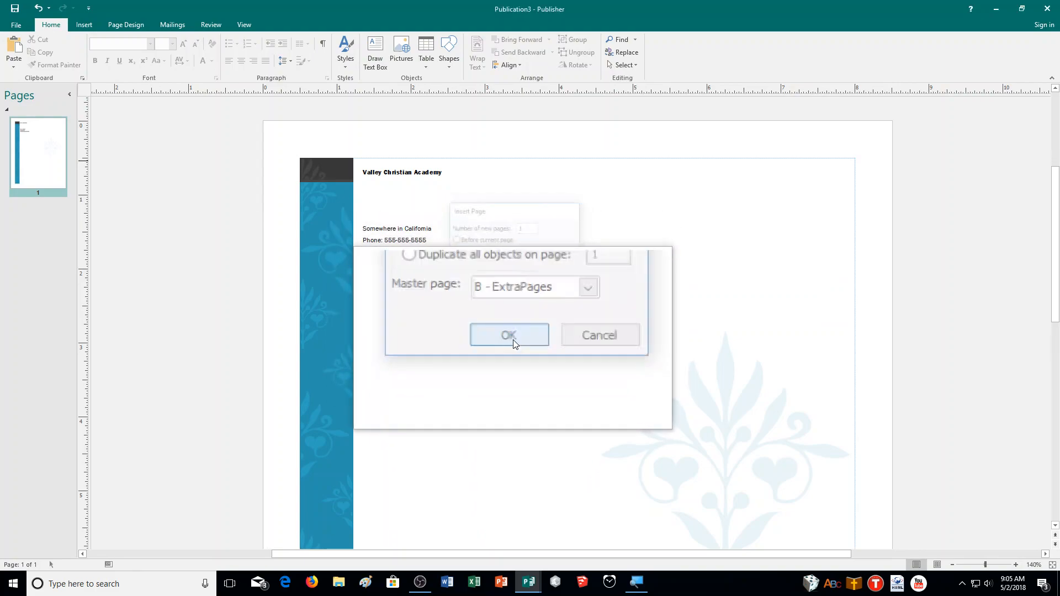
Check the layouts of pages 2 and 1, and save the publication as 13LETTER_CR in the CA Demonstration folder
{"action": "scroll", "coordinate": [369, 282], "scroll_direction": "down", "scroll_amount": 4}
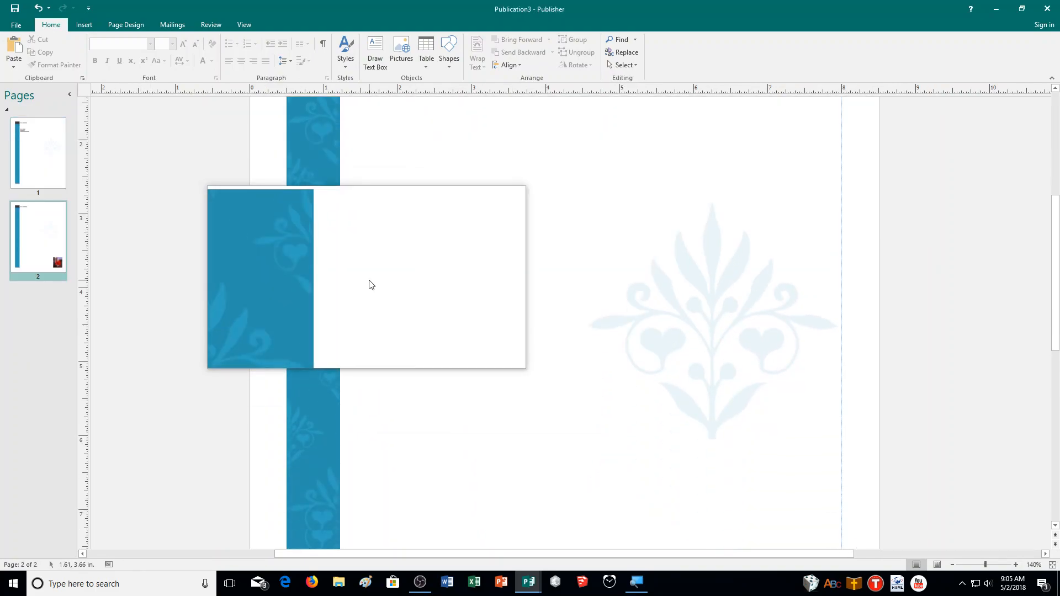
{"action": "scroll", "coordinate": [370, 285], "scroll_direction": "down", "scroll_amount": 2}
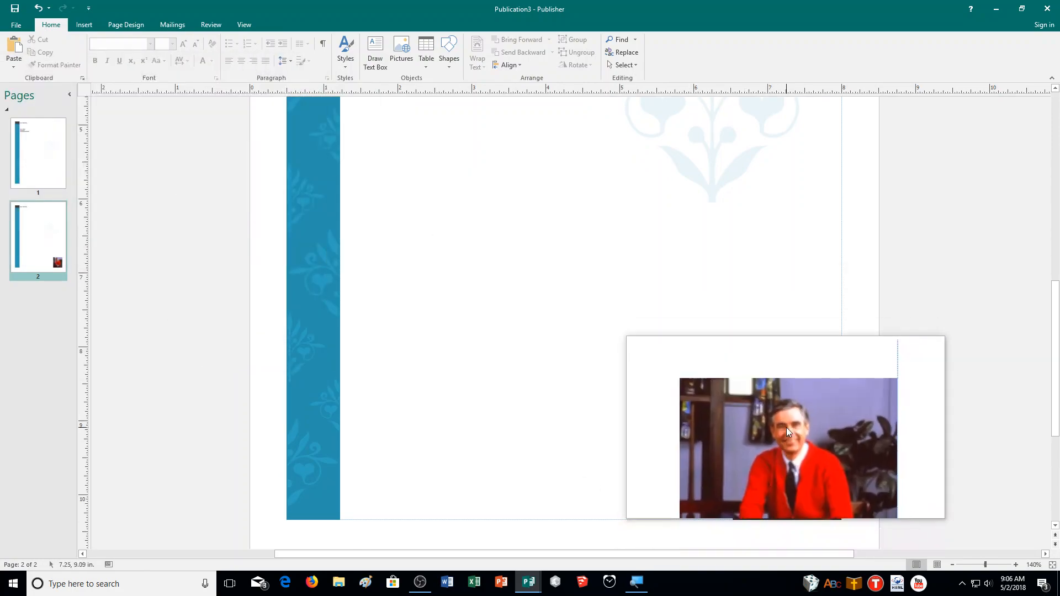
{"action": "left_click", "coordinate": [58, 163]}
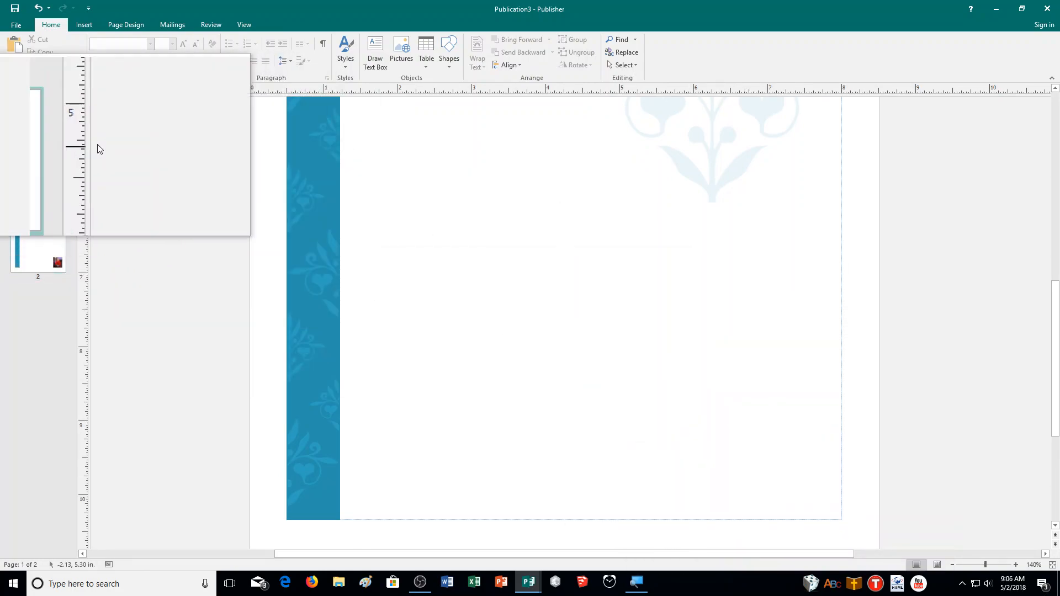
{"action": "scroll", "coordinate": [388, 244], "scroll_direction": "up", "scroll_amount": 6}
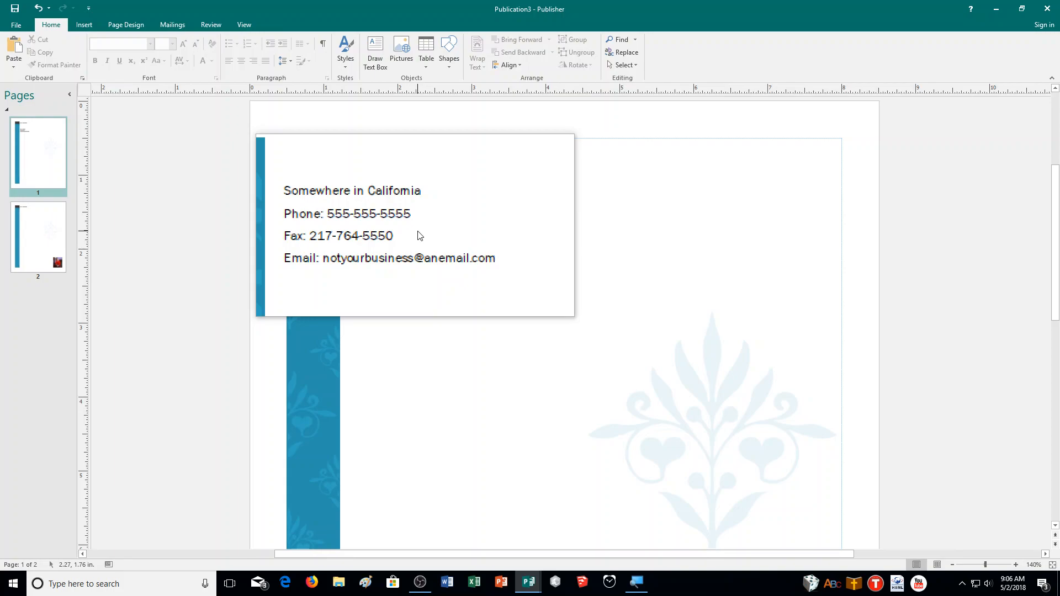
{"action": "key", "text": "ctrl+s"}
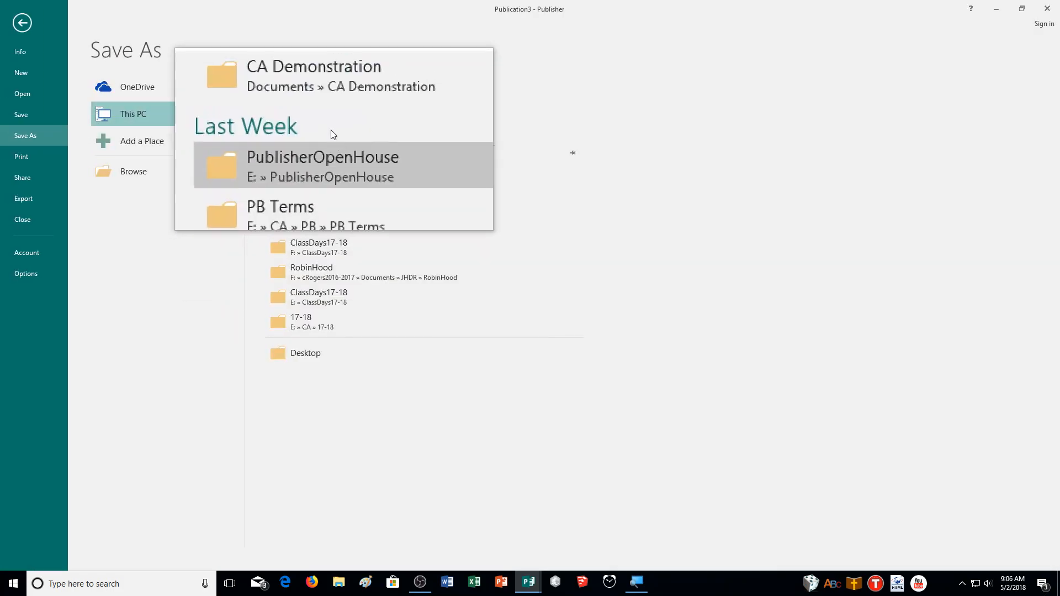
{"action": "left_click", "coordinate": [326, 99]}
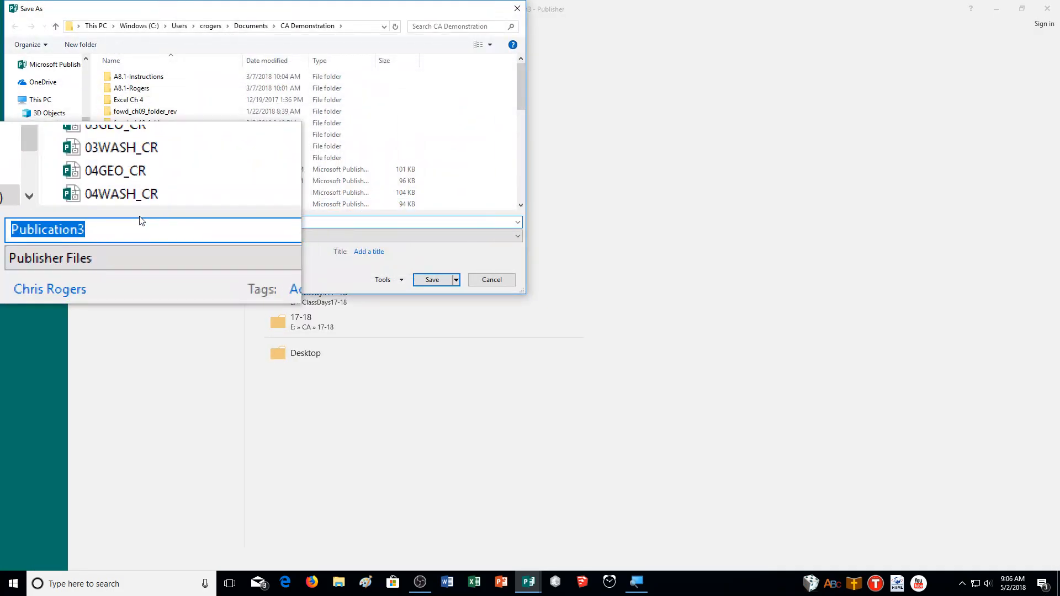
{"action": "type", "text": "13LETTER_CR"}
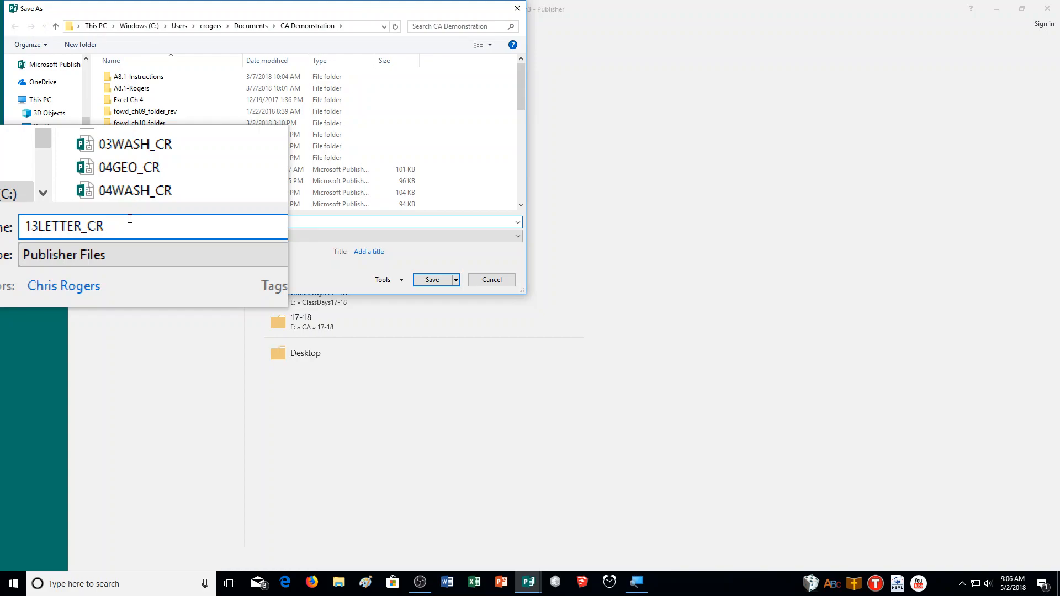
{"action": "key", "text": "Return"}
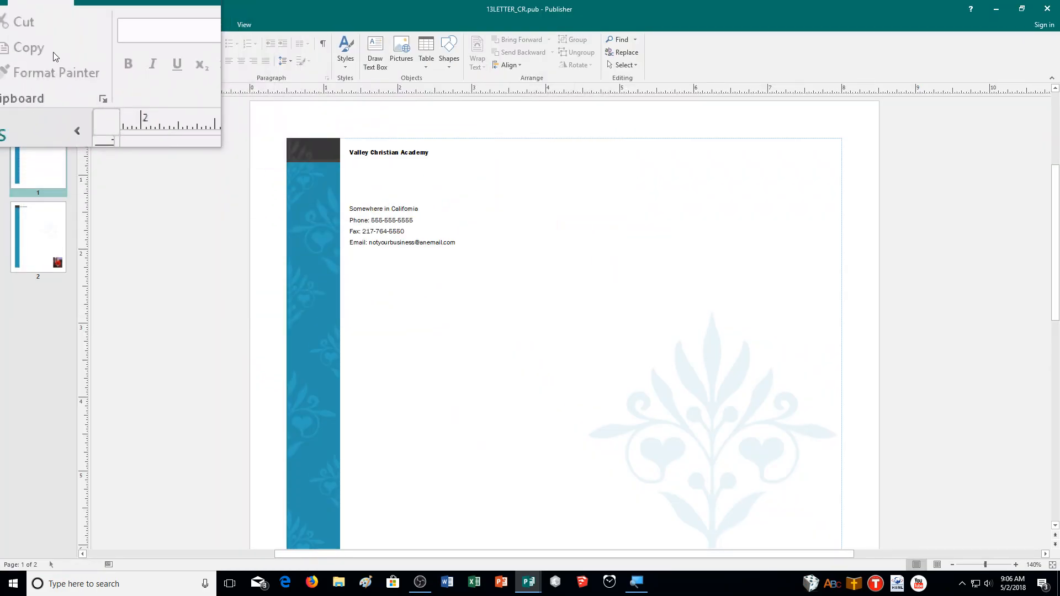
Print all pages of the letterhead to a PDF file named 13LETTER_CR in the CA Demonstration folder
{"action": "left_click", "coordinate": [14, 25]}
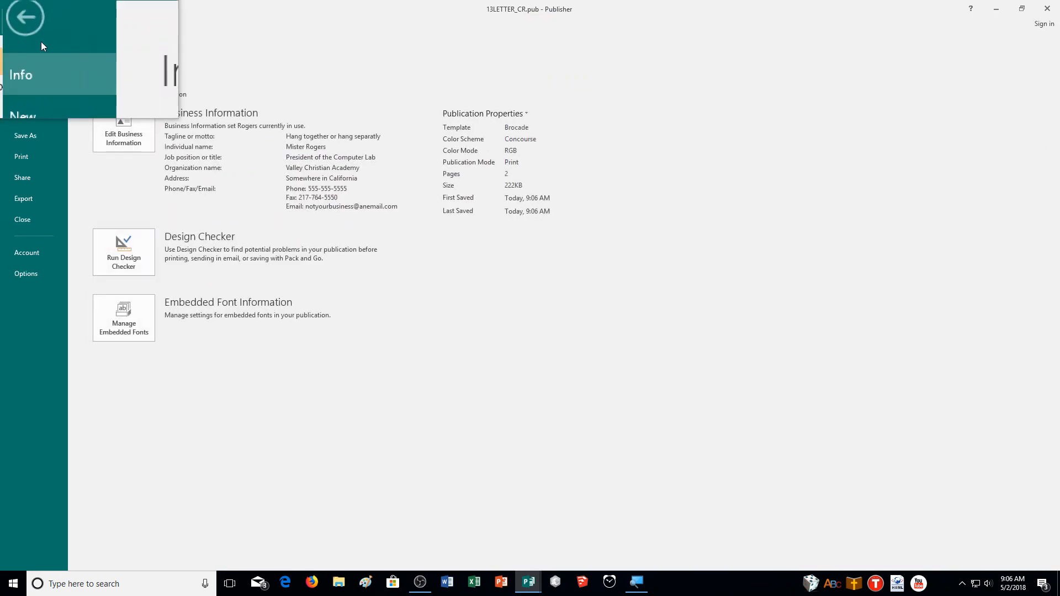
{"action": "left_click", "coordinate": [26, 166]}
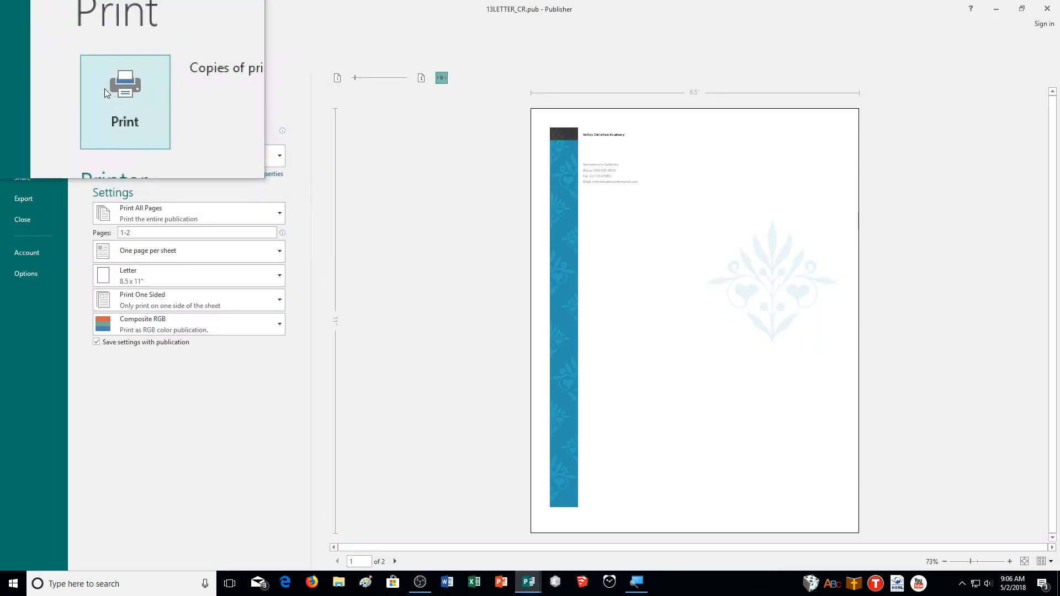
{"action": "left_click", "coordinate": [104, 88]}
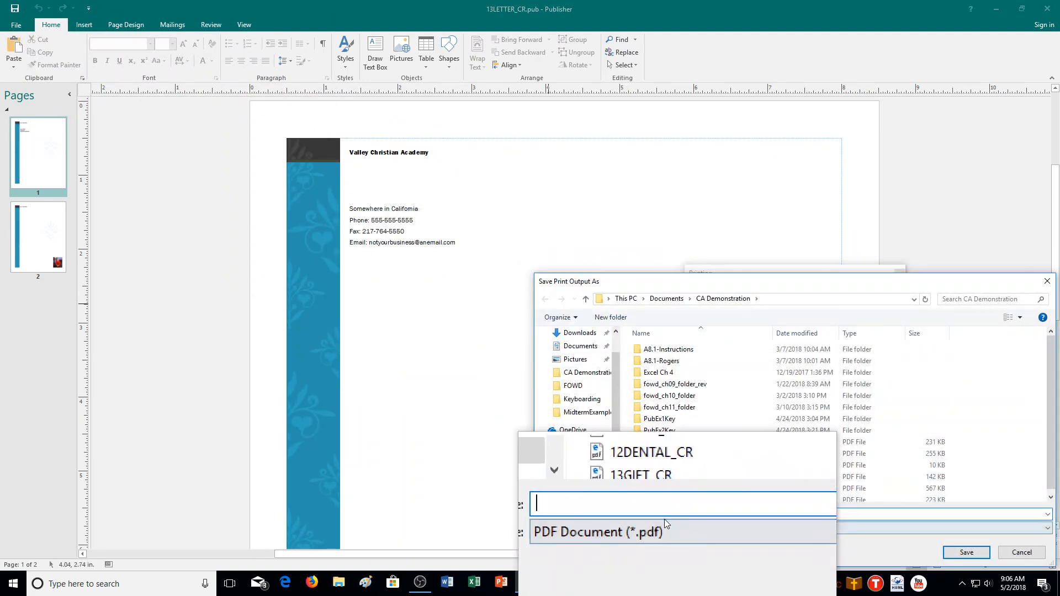
{"action": "type", "text": "13"}
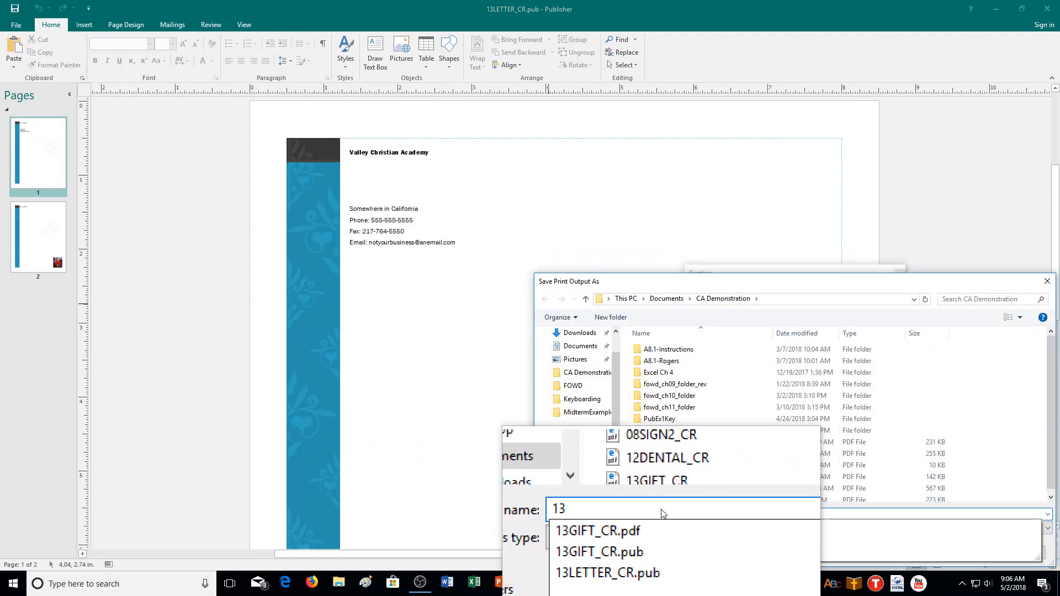
{"action": "type", "text": "LETTER_"}
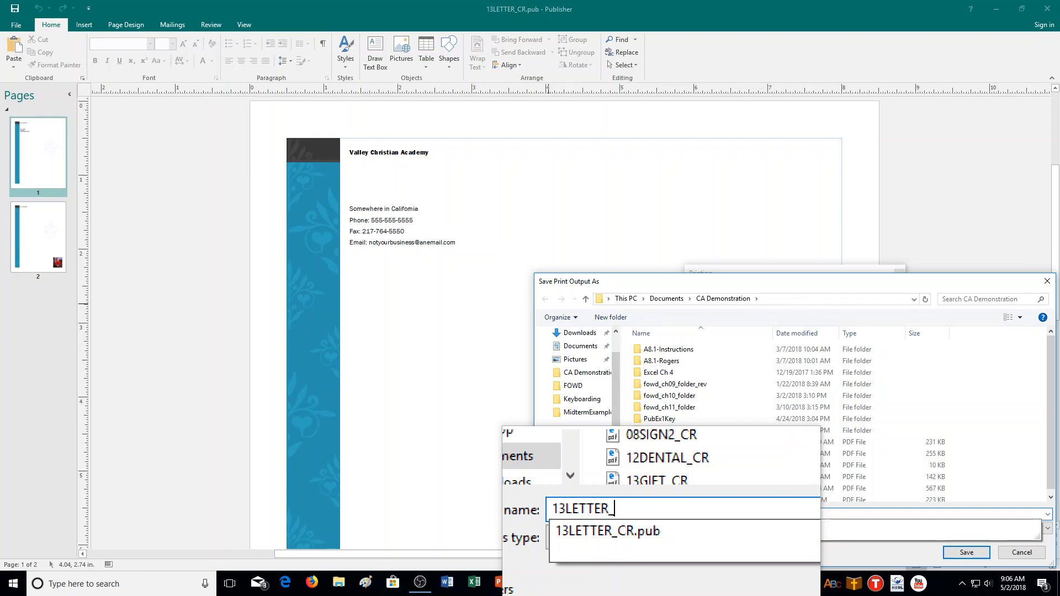
{"action": "type", "text": "CR"}
{"action": "key", "text": "Return"}
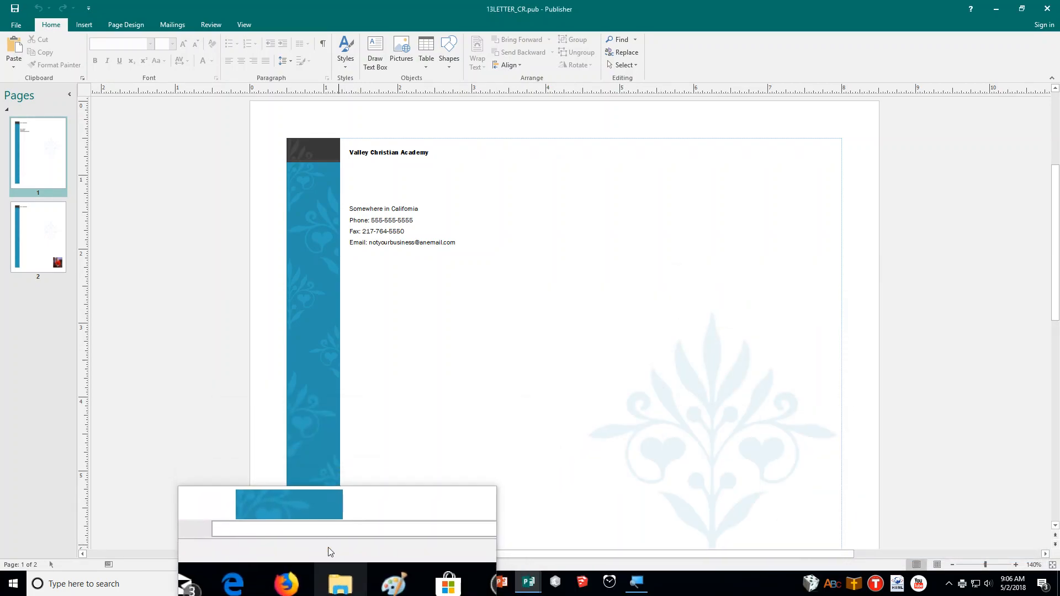
Browse the CA Demonstration folder for another publication to open
{"action": "left_click", "coordinate": [16, 25]}
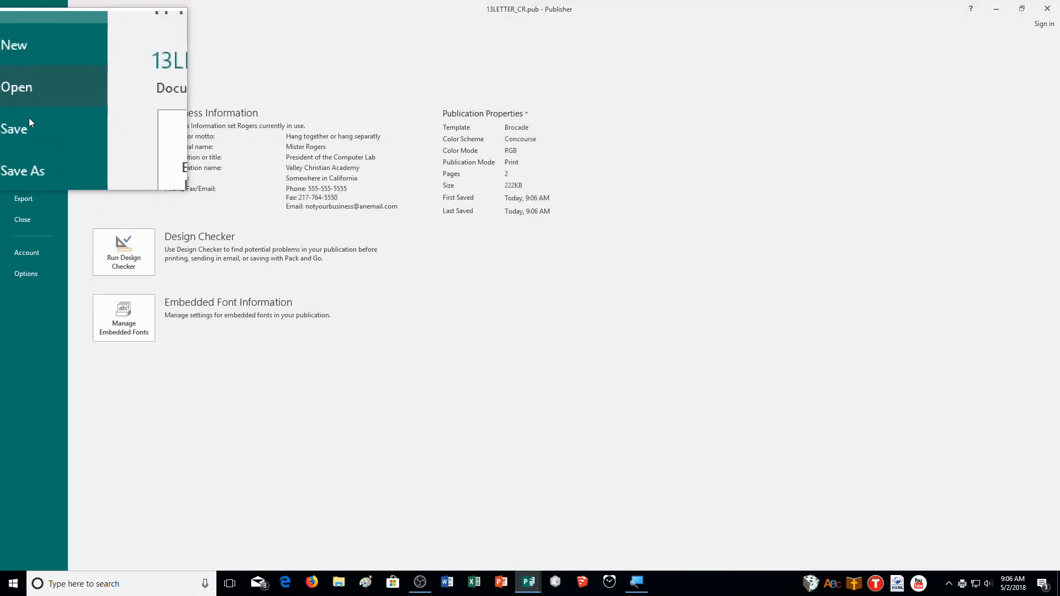
{"action": "left_click", "coordinate": [30, 99]}
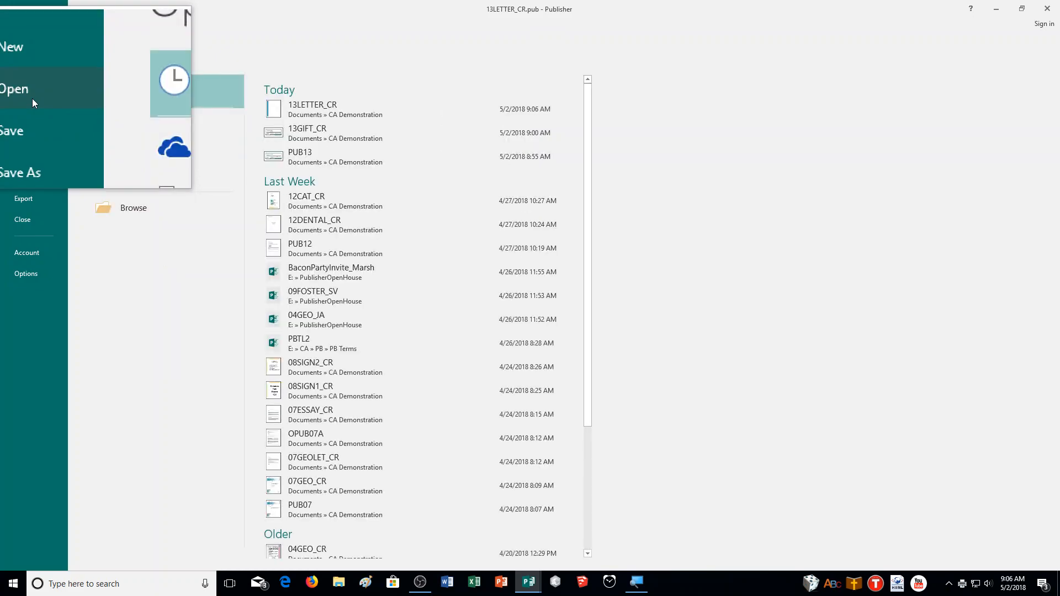
{"action": "left_click", "coordinate": [147, 214]}
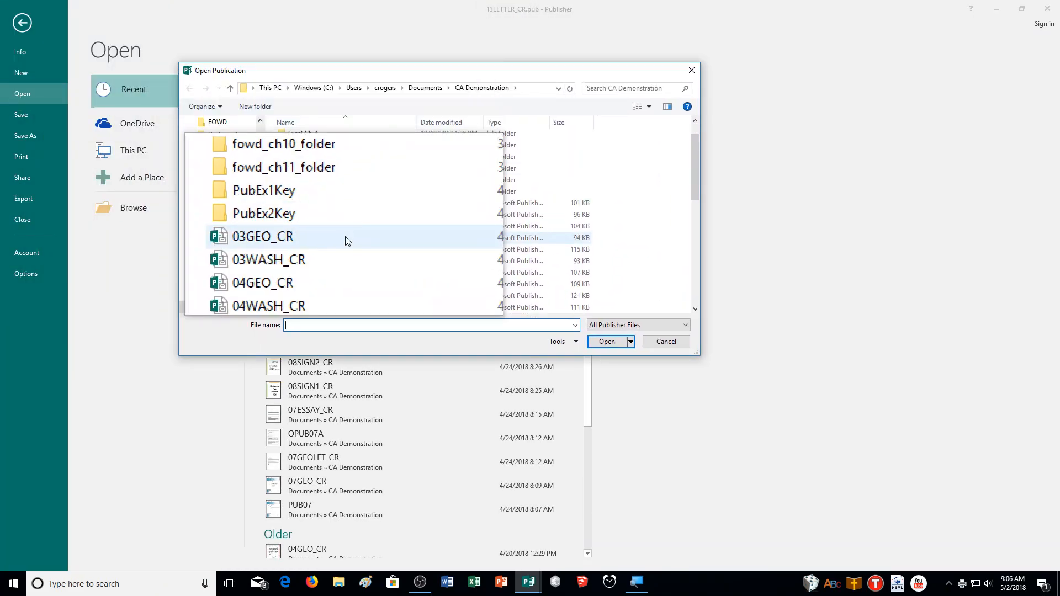
{"action": "scroll", "coordinate": [345, 237], "scroll_direction": "down", "scroll_amount": 7}
{"action": "scroll", "coordinate": [346, 237], "scroll_direction": "down", "scroll_amount": 3}
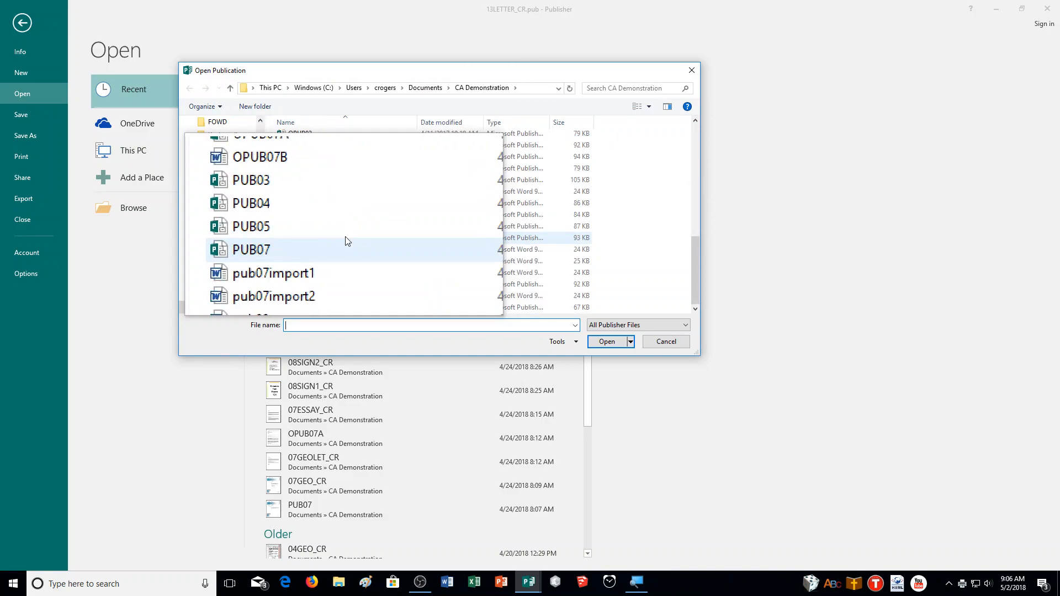
{"action": "left_click_drag", "start_coordinate": [696, 271], "coordinate": [697, 213]}
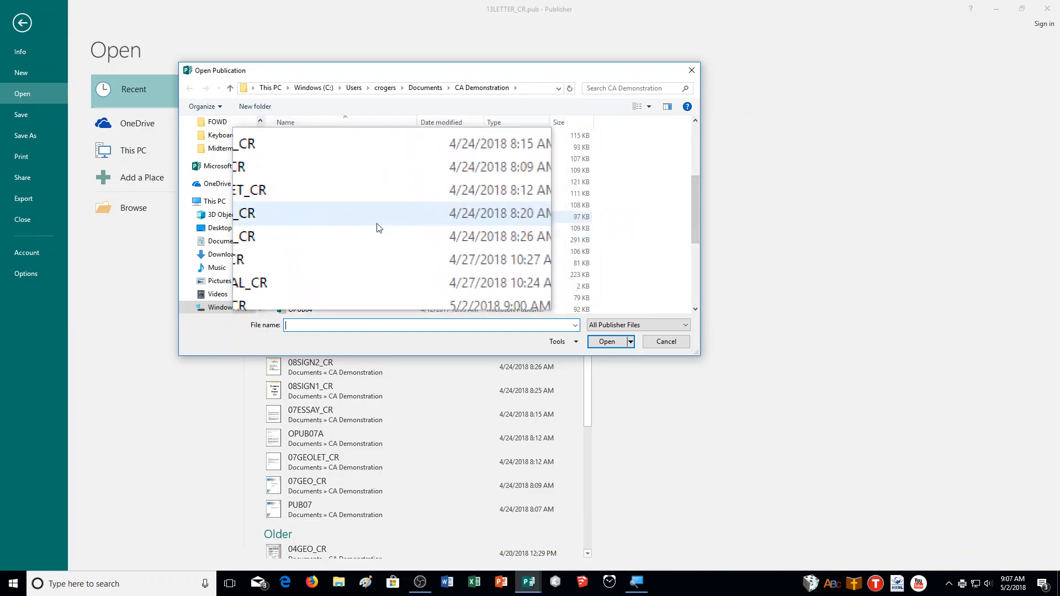